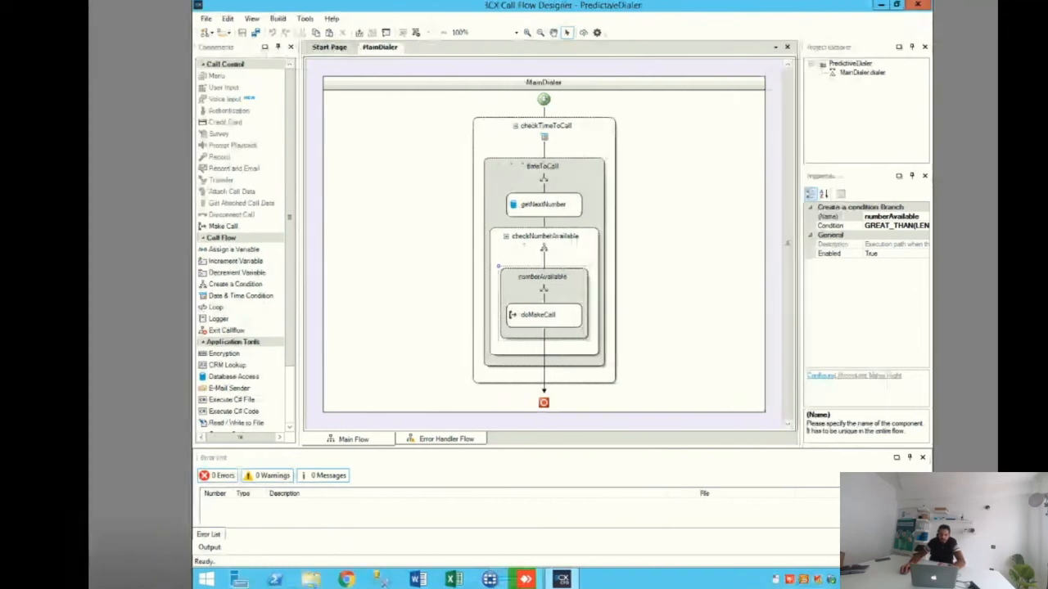
Step: Inspect the properties of the MainDialer flow and the options available for its checkTimeToCall date-time condition
click(372, 245)
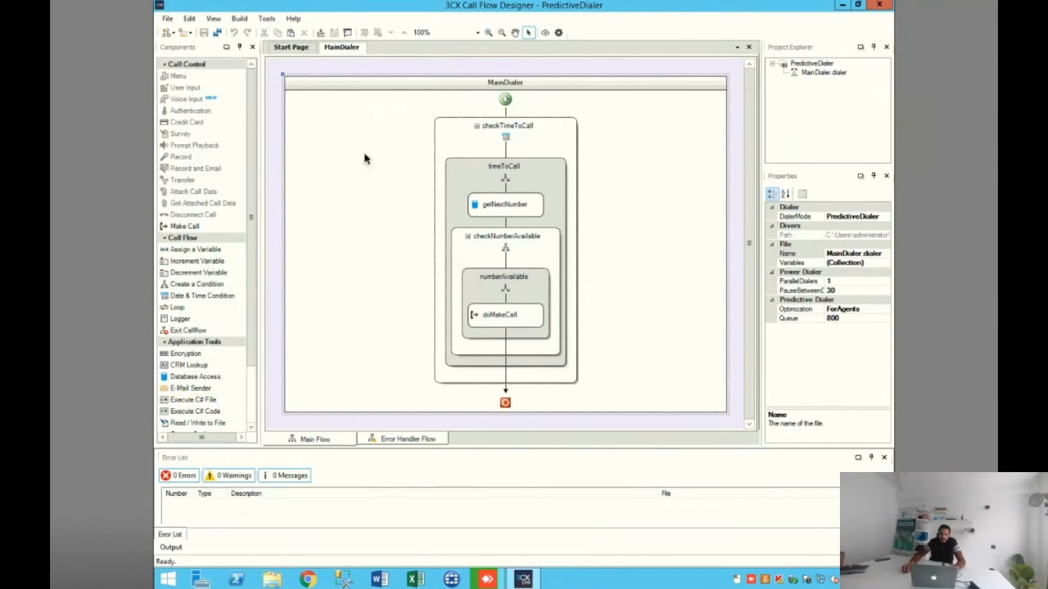
click(505, 130)
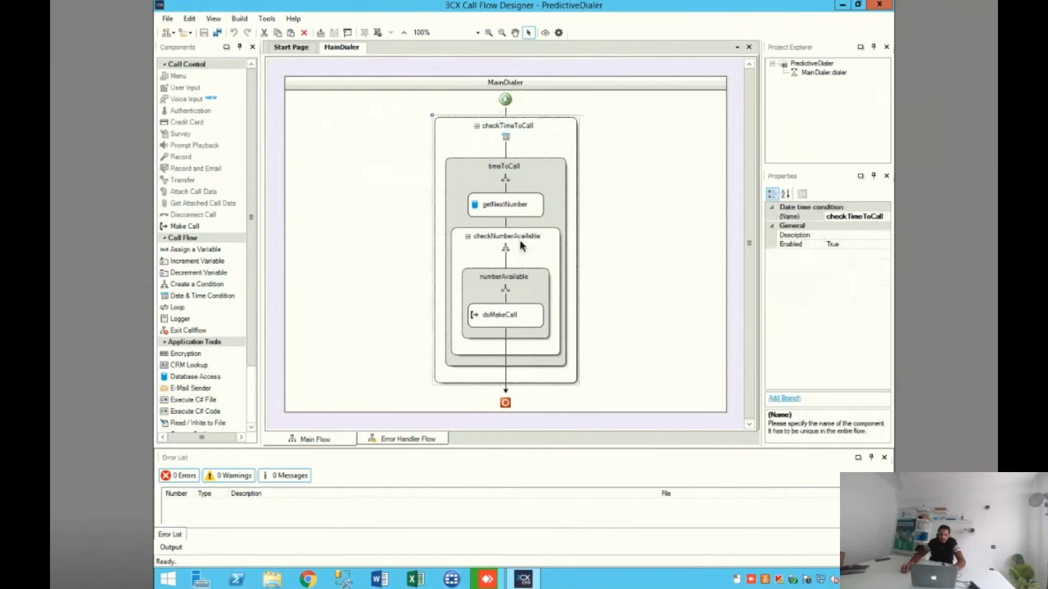
click(597, 211)
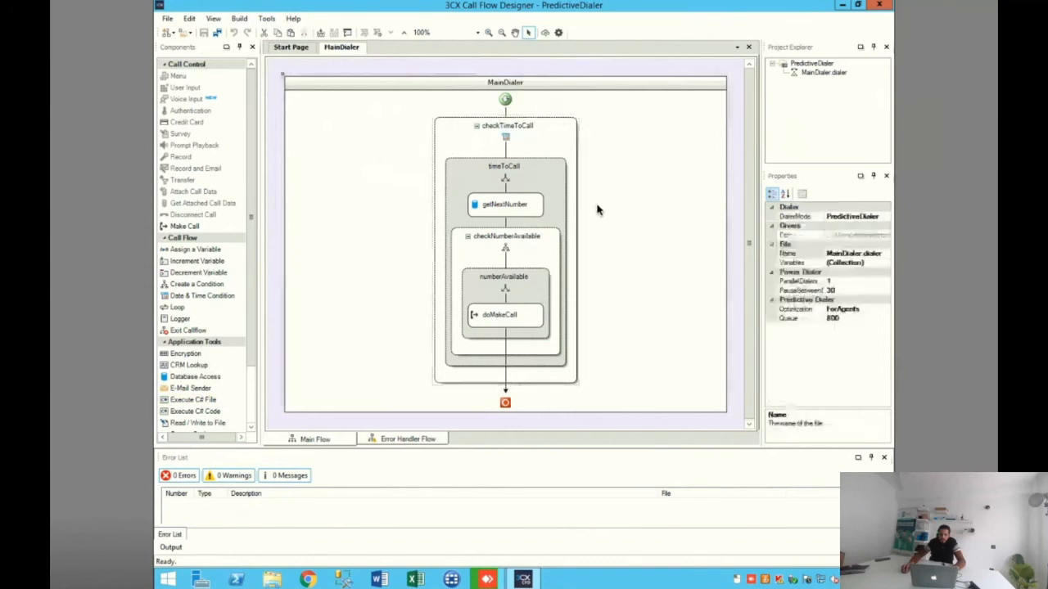
click(511, 127)
right_click(514, 129)
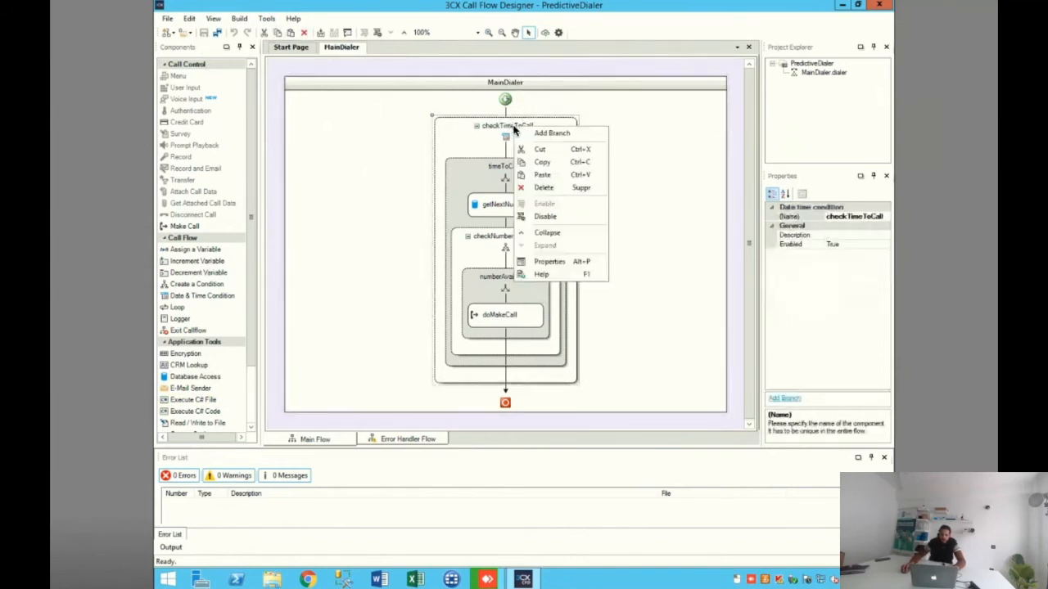
click(492, 131)
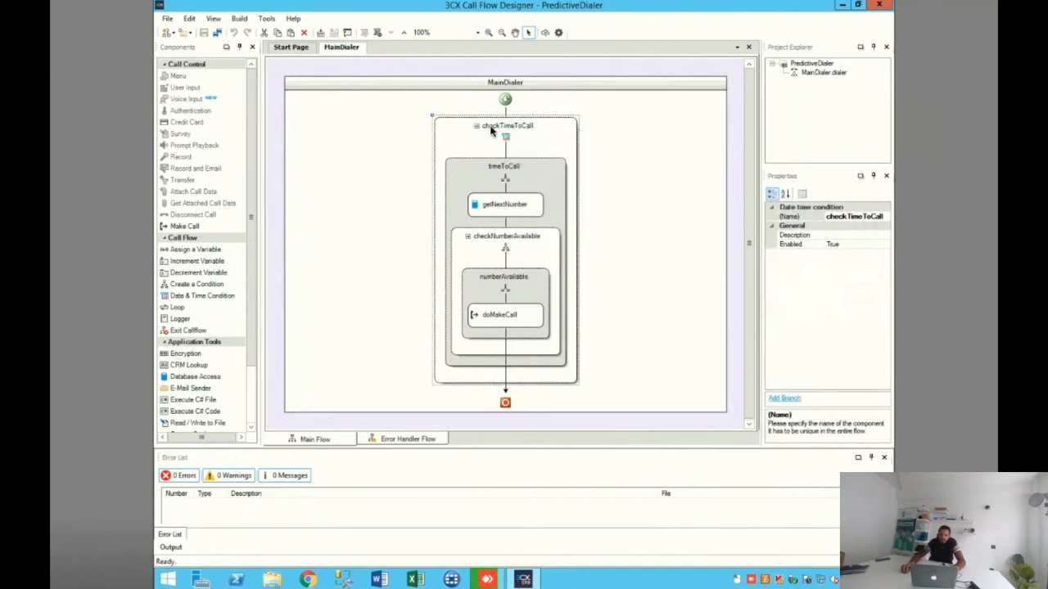
right_click(505, 138)
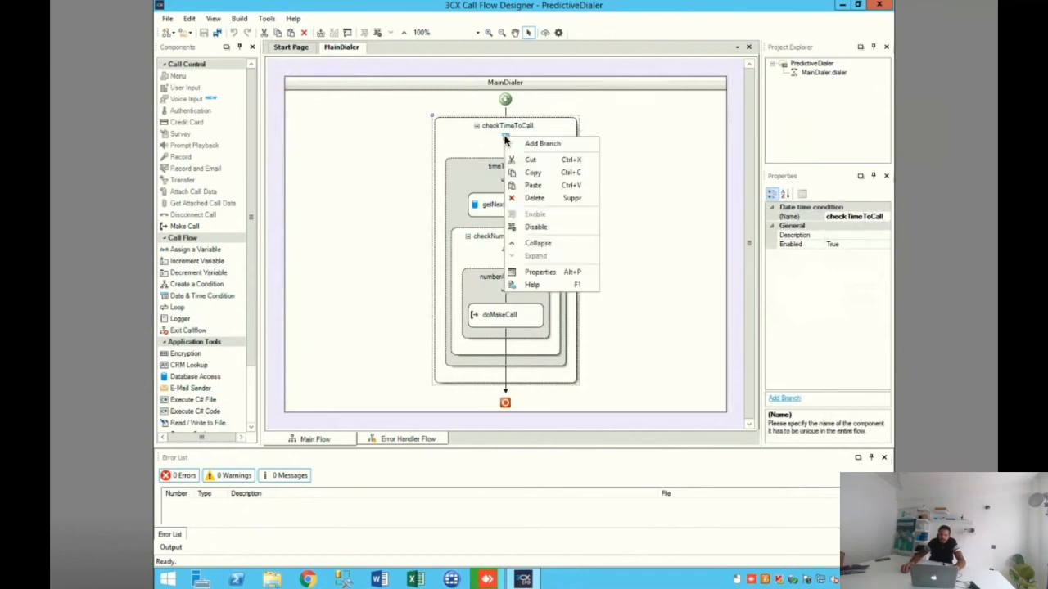
click(650, 262)
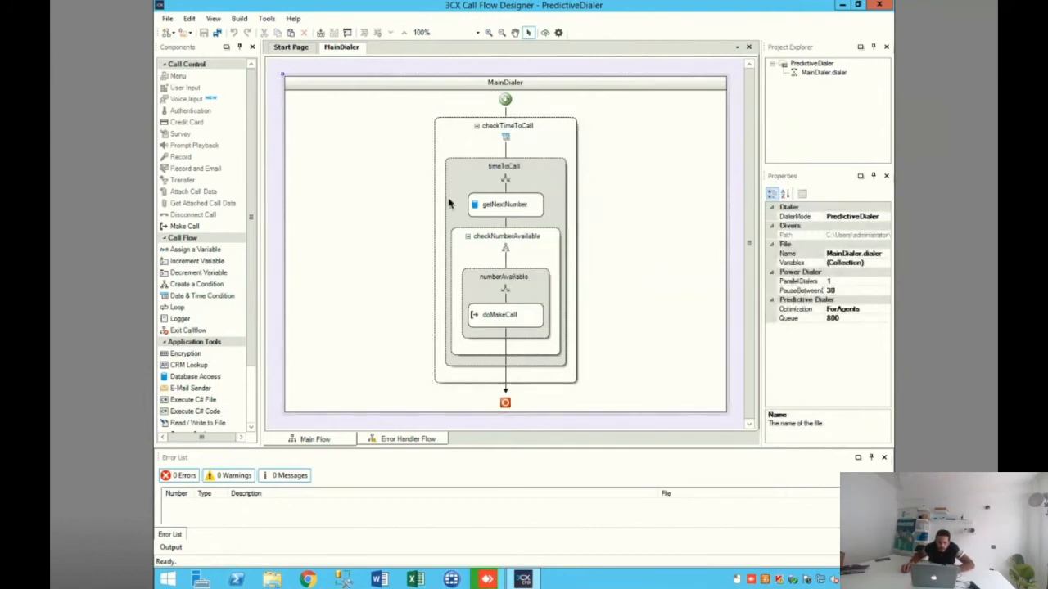
Step: Review the weekdays and time range in the timeToCall branch's date time conditions, leaving the condition editor without saving
double_click(505, 169)
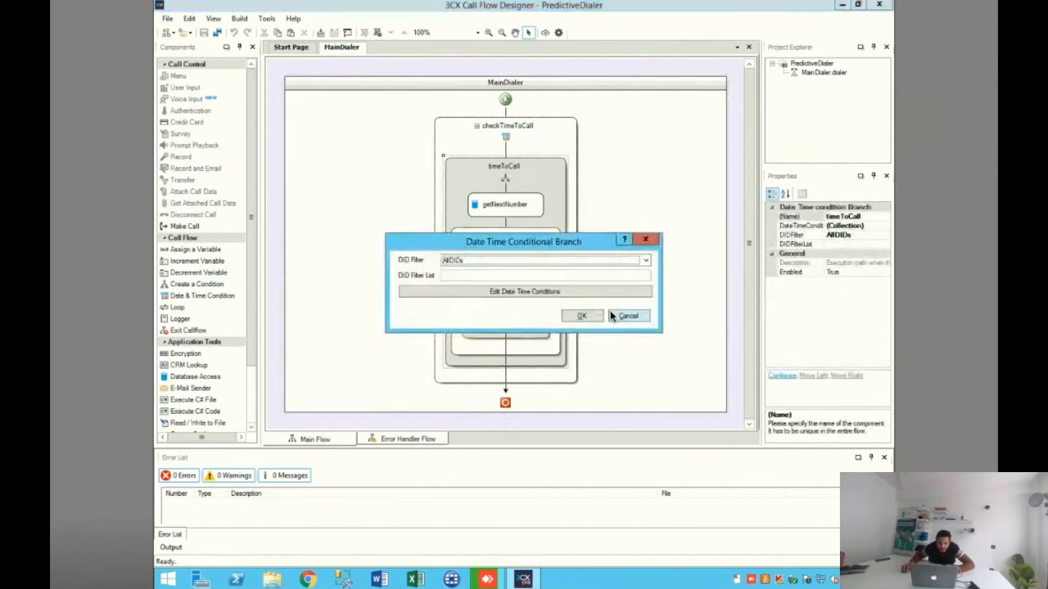
click(610, 311)
double_click(512, 169)
click(515, 294)
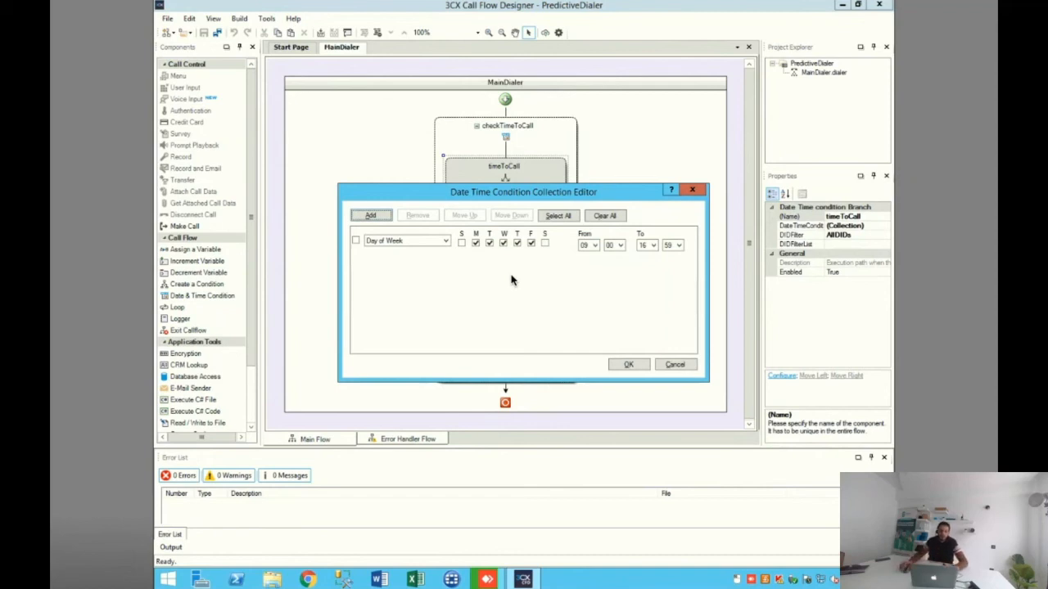
mouse_move(530, 201)
mouse_down()
mouse_move(573, 194)
mouse_move(518, 193)
mouse_up()
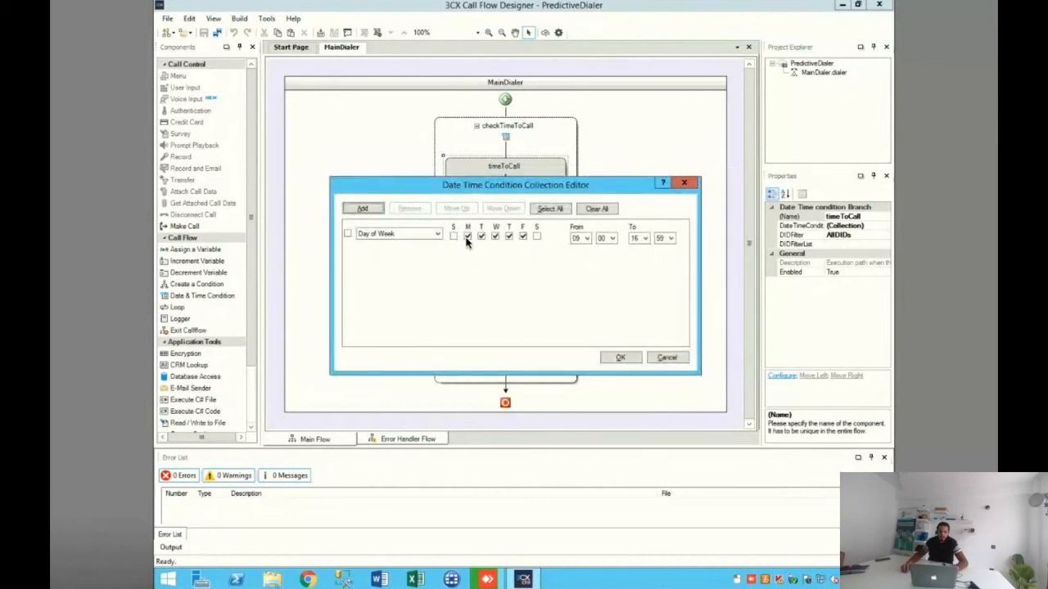
click(522, 236)
click(672, 358)
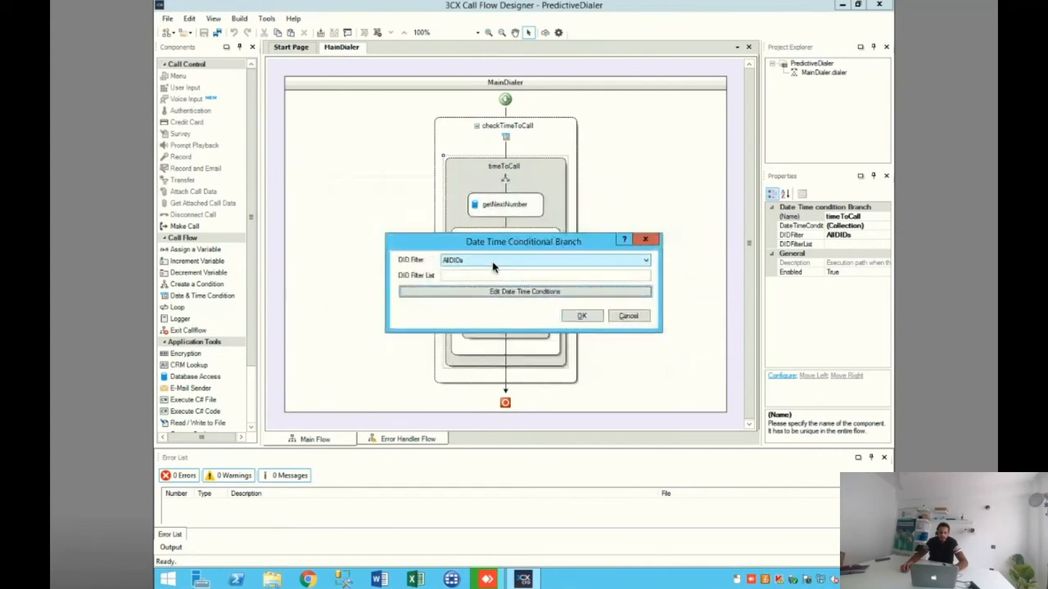
Step: Review the DID filter options of the timeToCall branch and confirm the branch with AllDIDs selected
drag(438, 241, 602, 80)
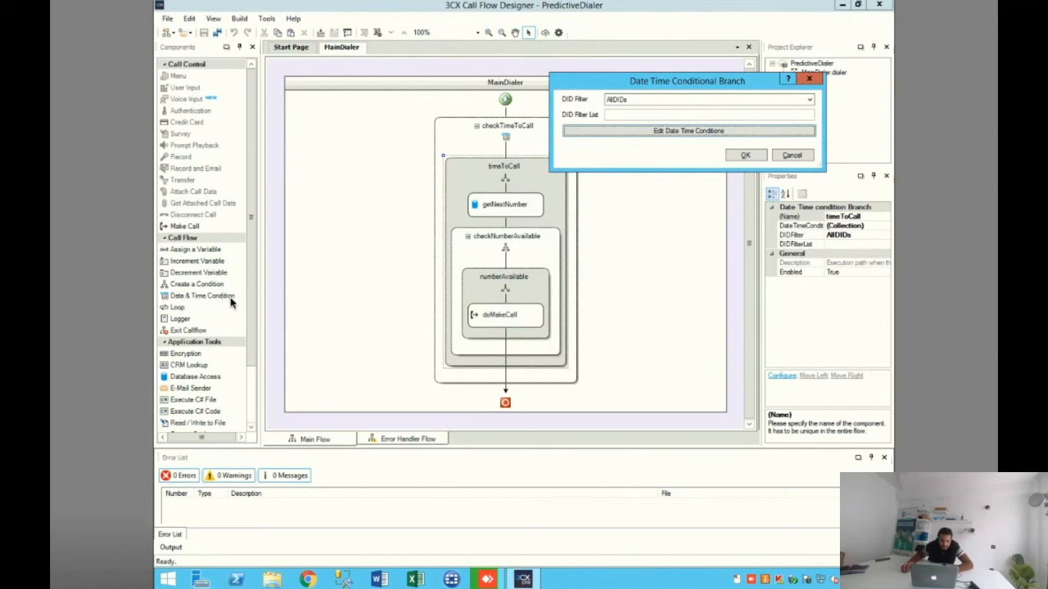
click(680, 101)
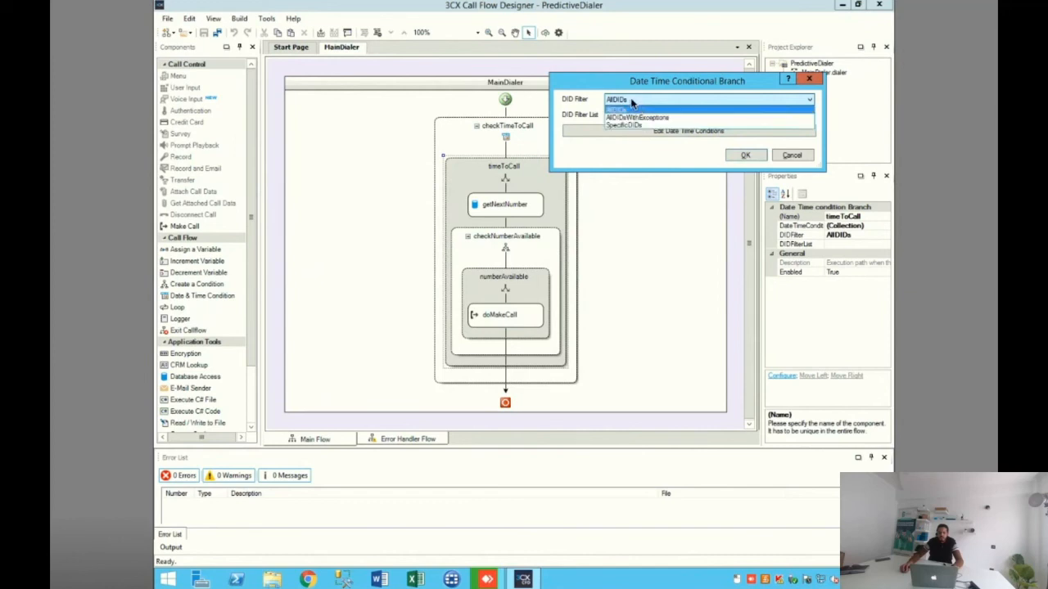
click(656, 93)
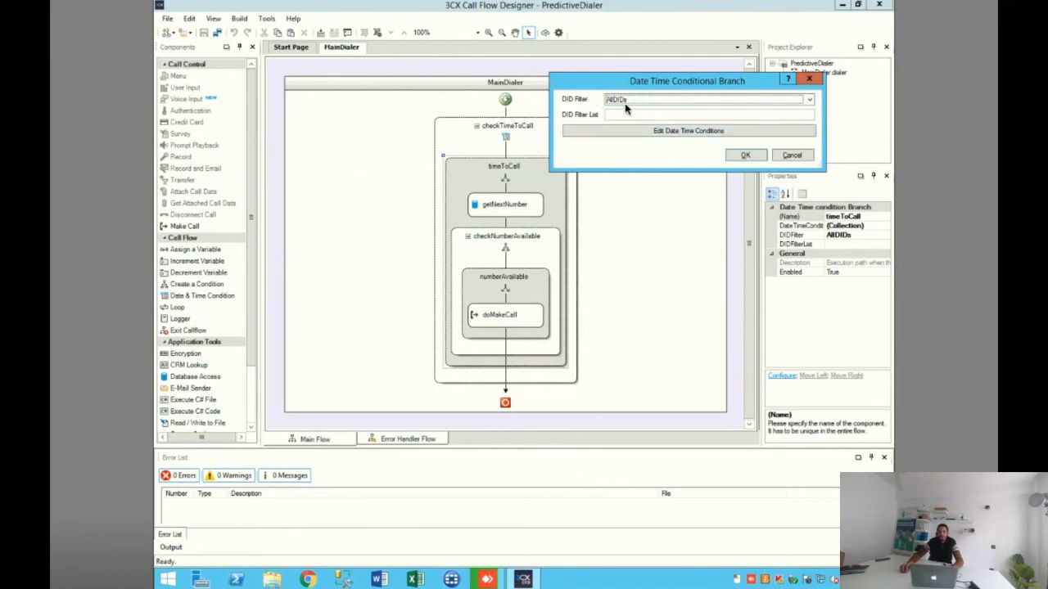
click(625, 99)
click(630, 108)
click(745, 155)
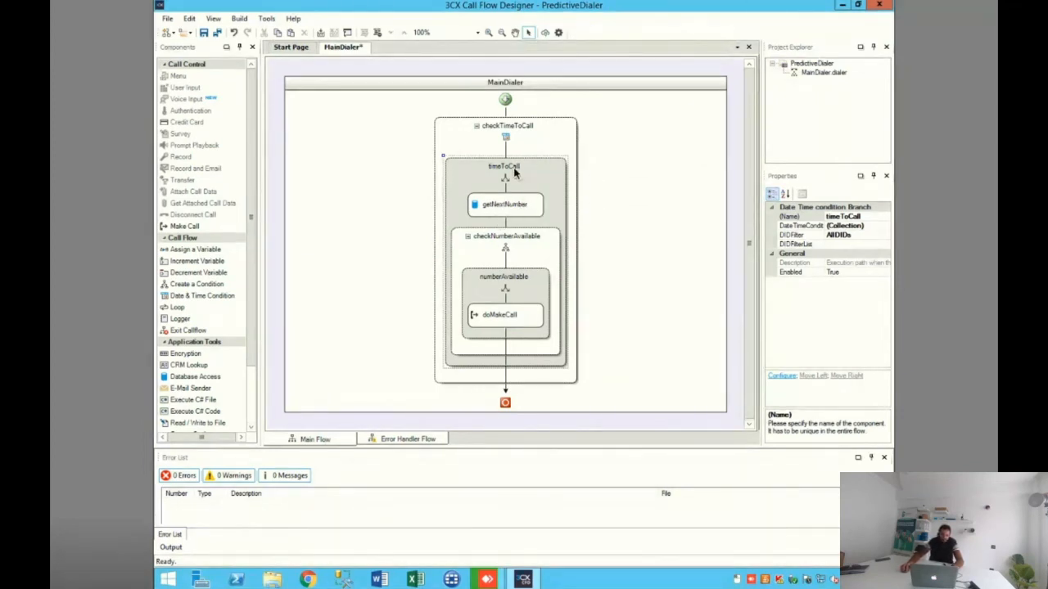
Step: Examine the getNextNumber database access settings for server, port, database, user name and password
double_click(512, 209)
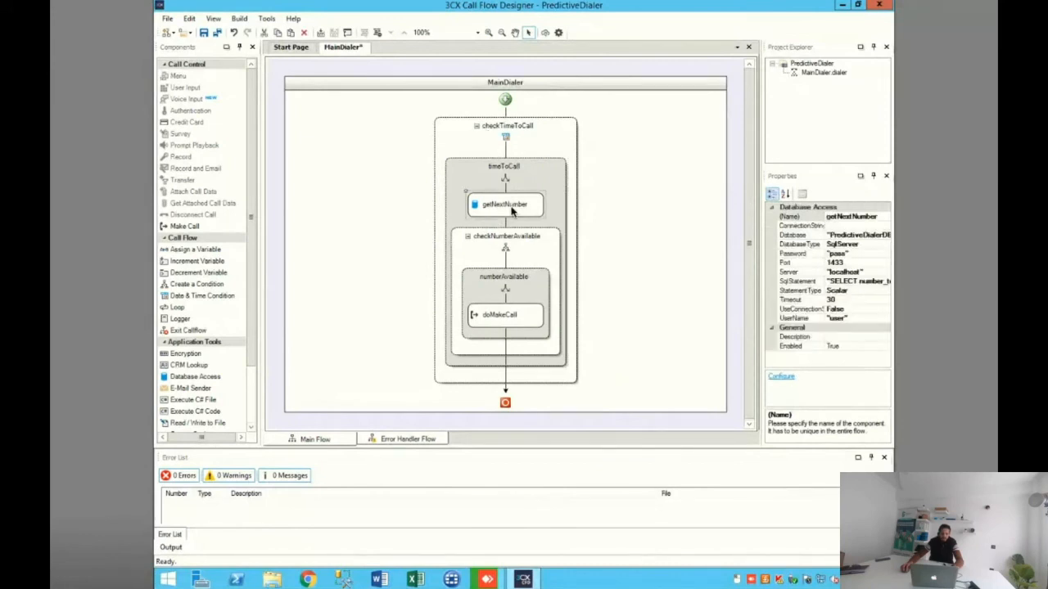
drag(491, 171, 641, 87)
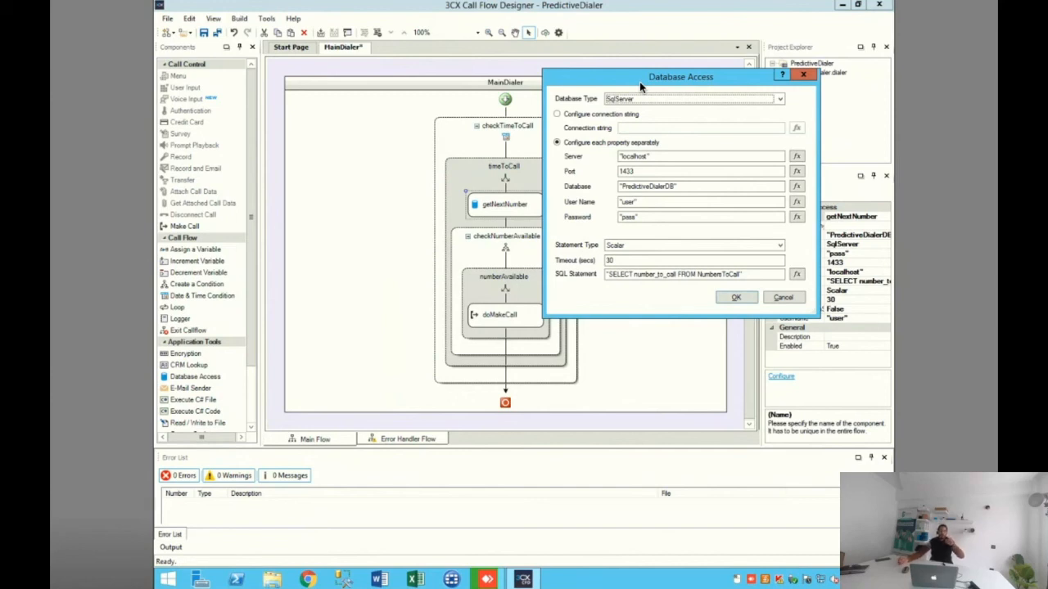
drag(665, 155, 614, 148)
click(622, 156)
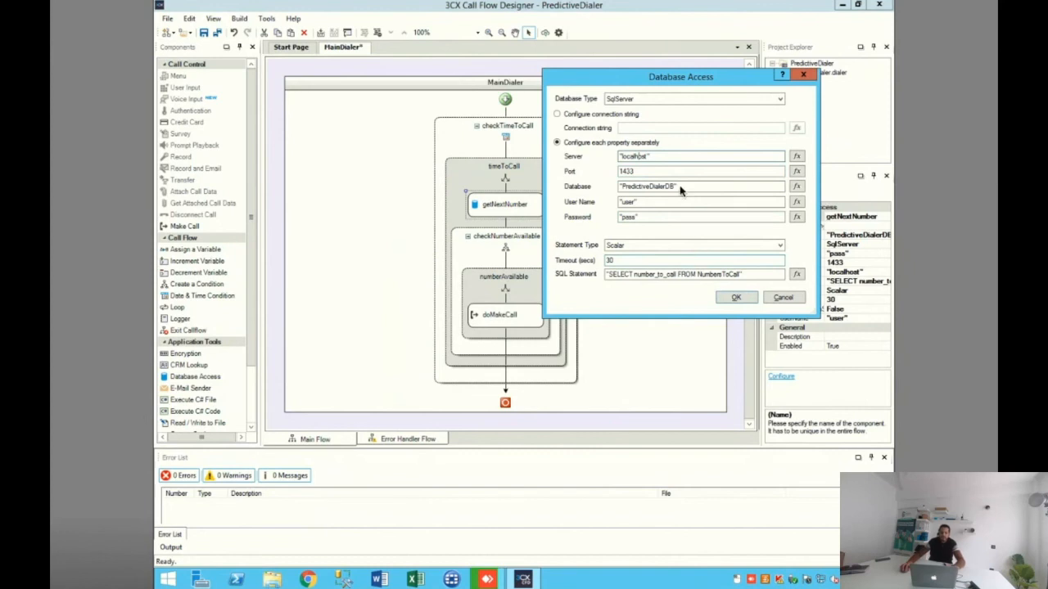
click(656, 169)
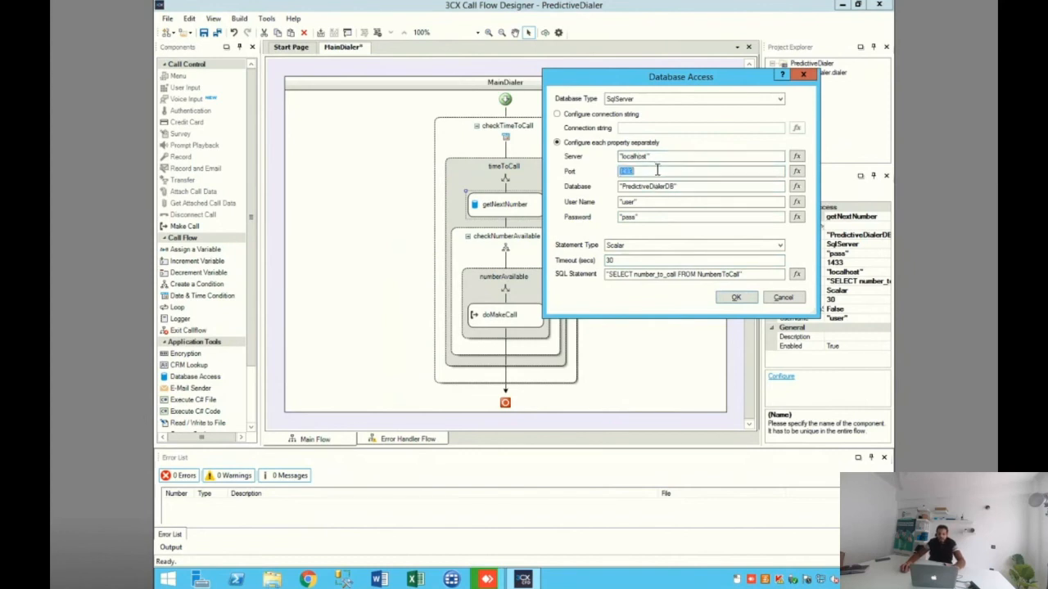
click(698, 186)
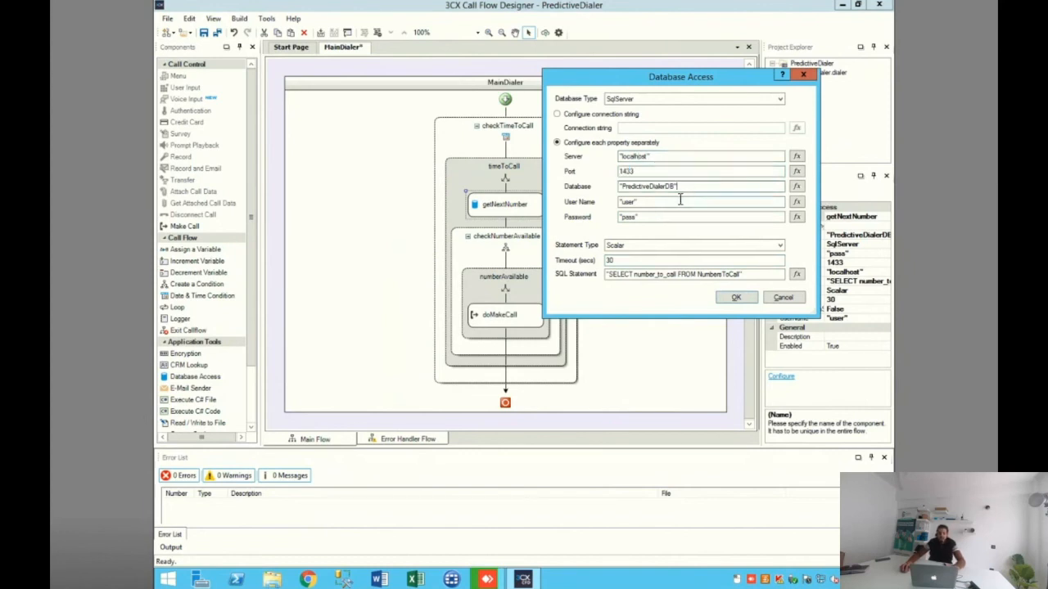
drag(679, 203, 618, 218)
click(633, 217)
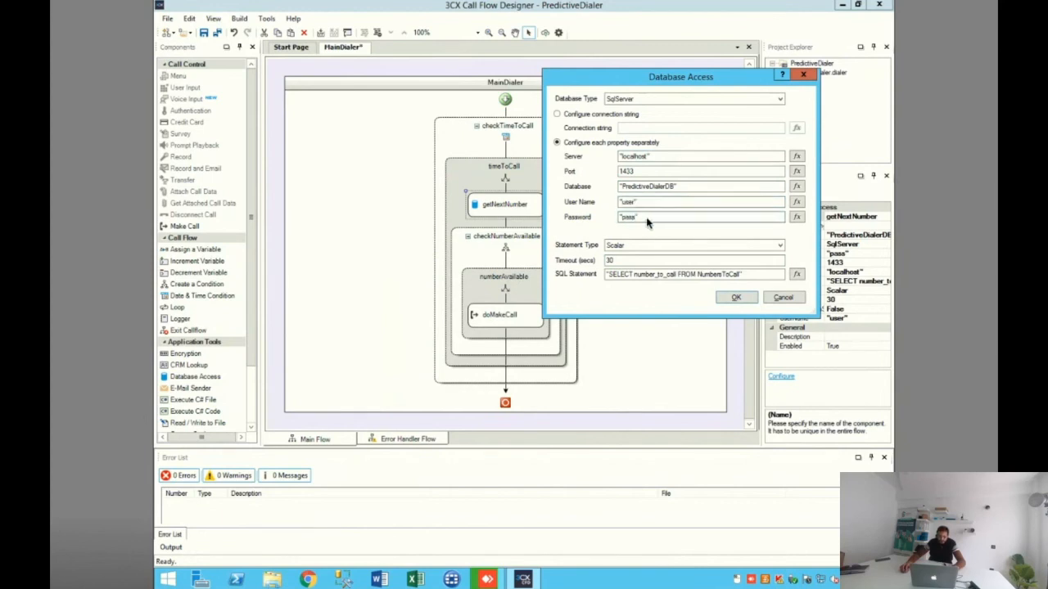
Step: Examine the column and table in getNextNumber's SQL statement, recheck the server field and accept the database settings
double_click(636, 276)
click(635, 277)
drag(677, 281, 633, 285)
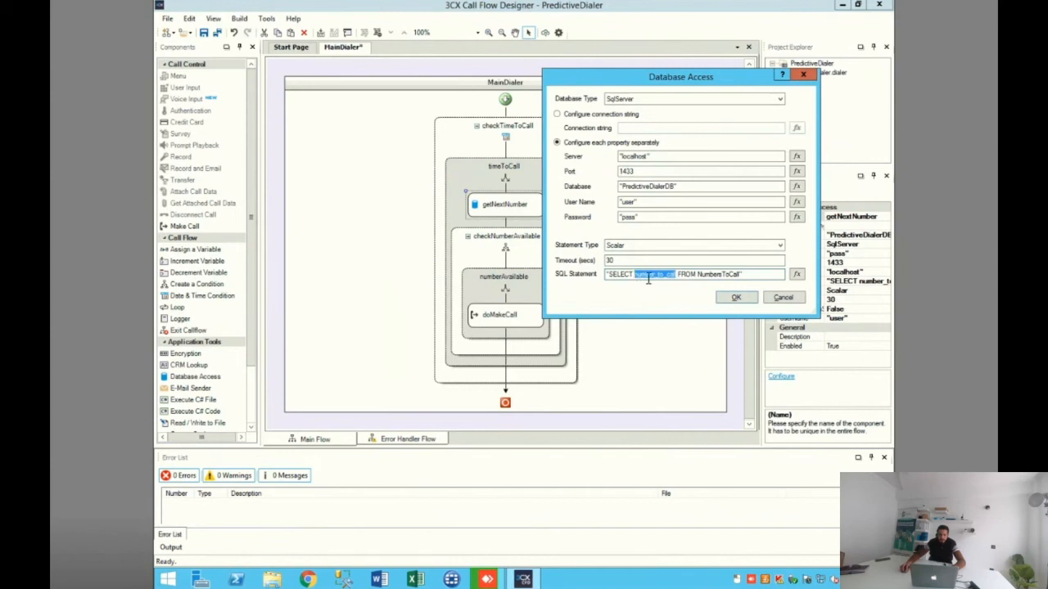
drag(676, 280, 638, 280)
click(691, 278)
drag(732, 276, 708, 293)
click(700, 275)
drag(666, 157, 608, 158)
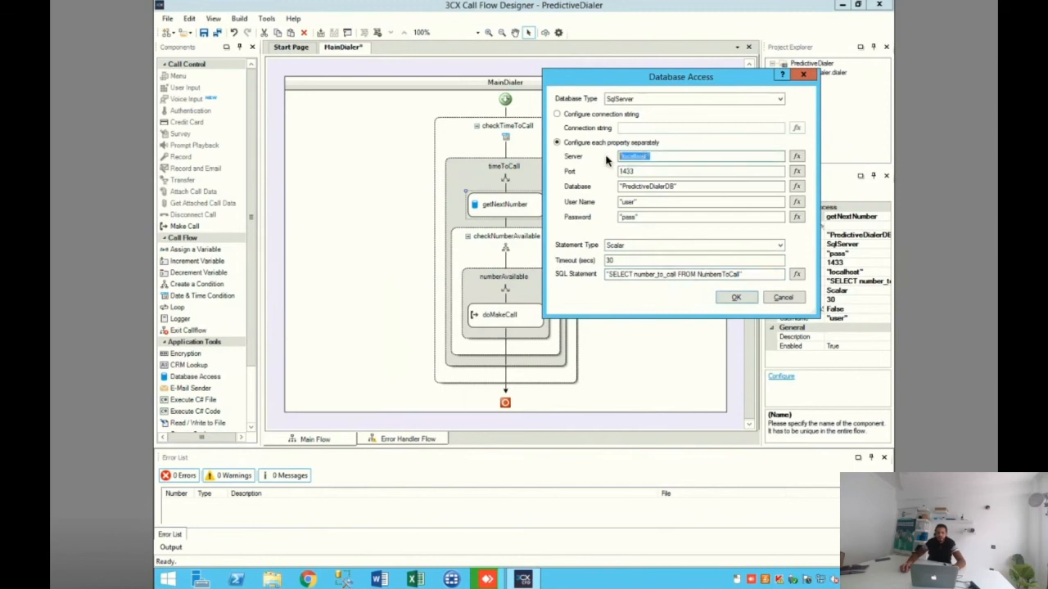
click(629, 161)
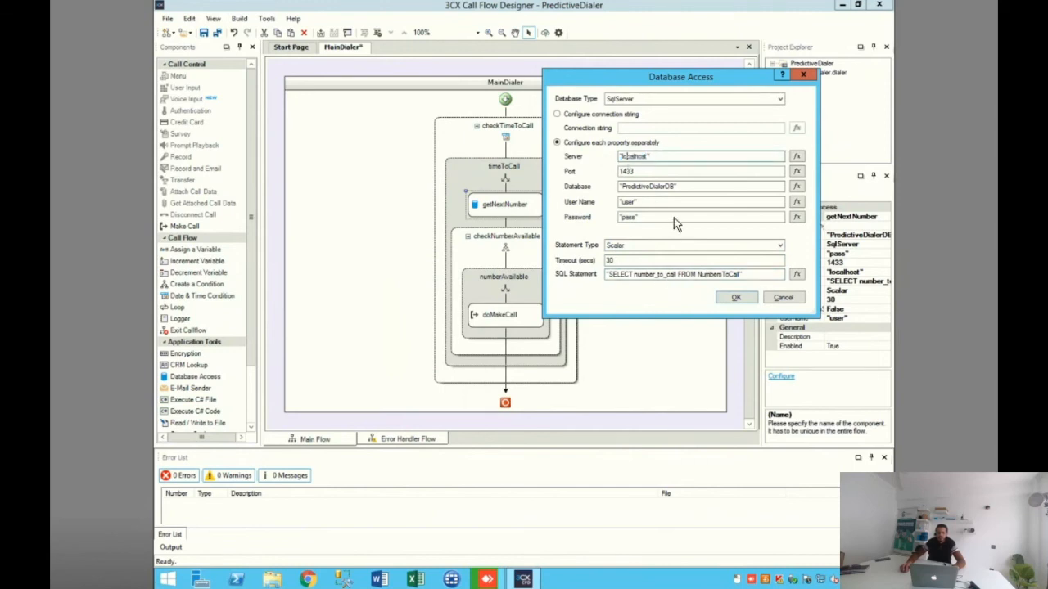
click(731, 298)
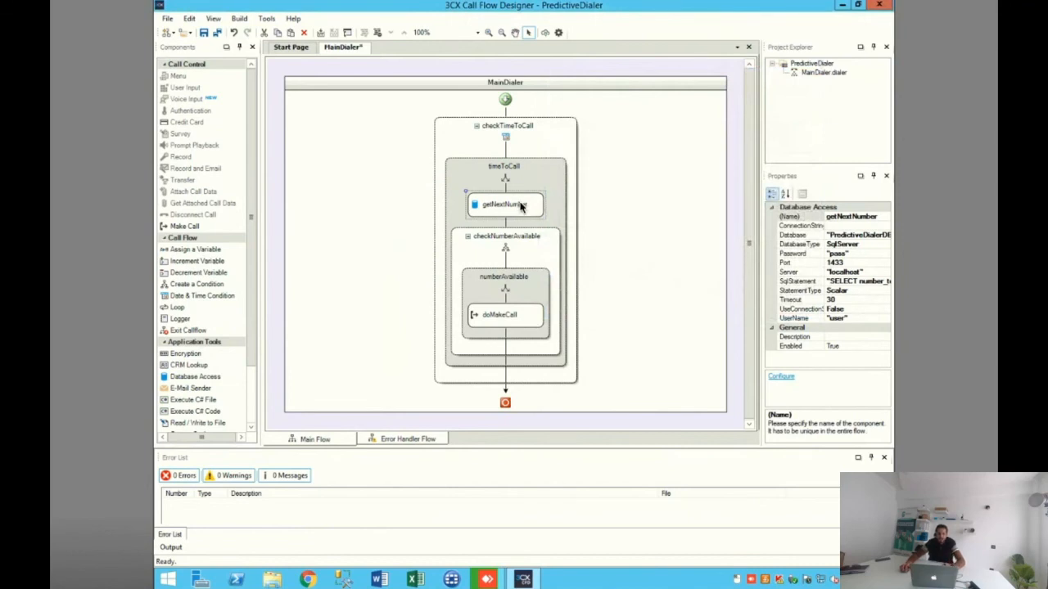
Step: Inspect the checkNumberAvailable condition and view its numberAvailable branch expression, closing it without changes
click(512, 242)
right_click(513, 242)
key(Escape)
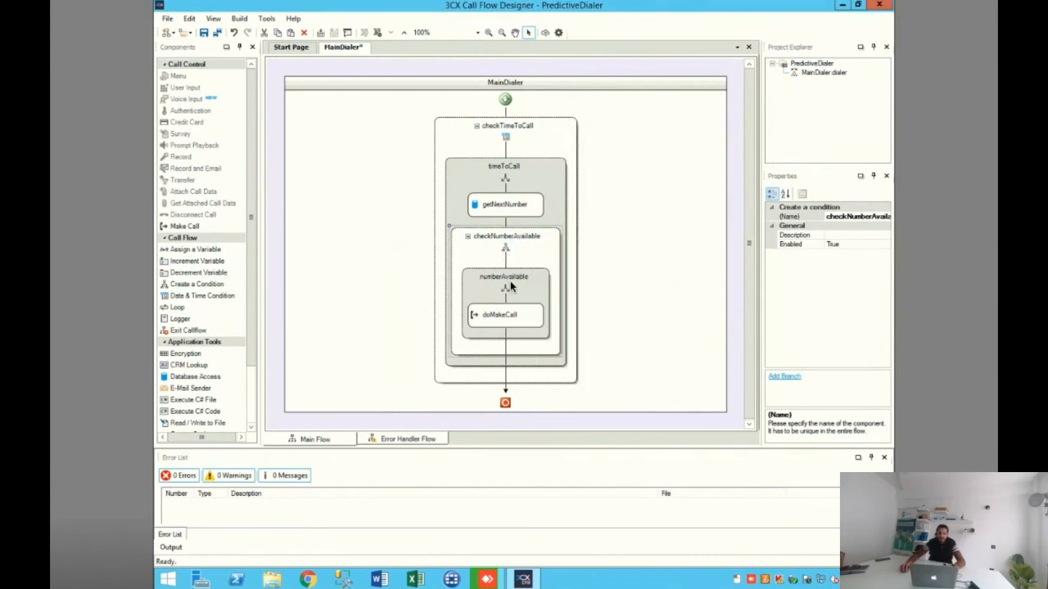
double_click(508, 279)
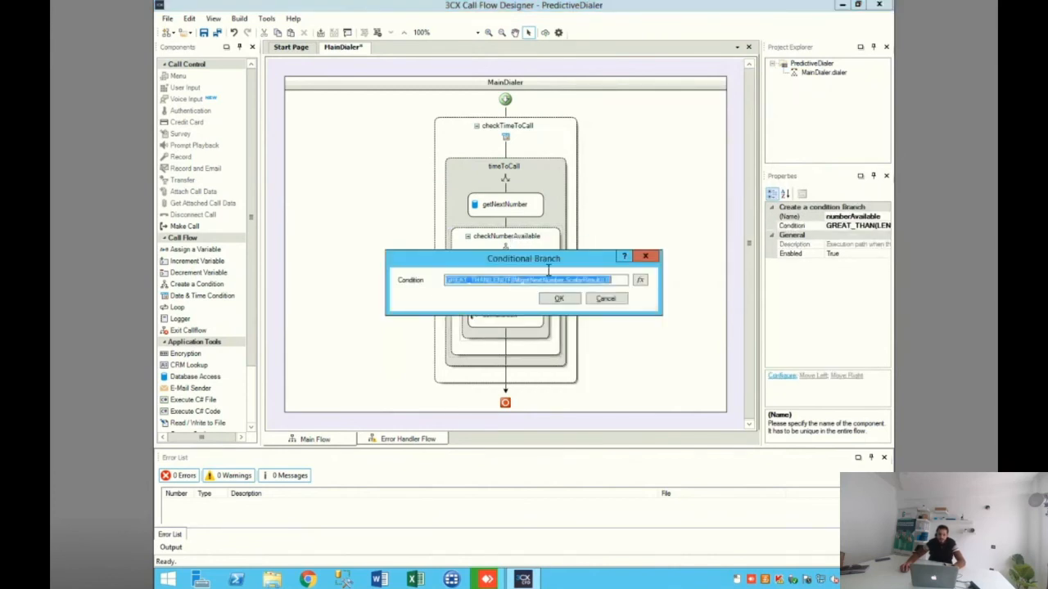
drag(542, 259, 734, 147)
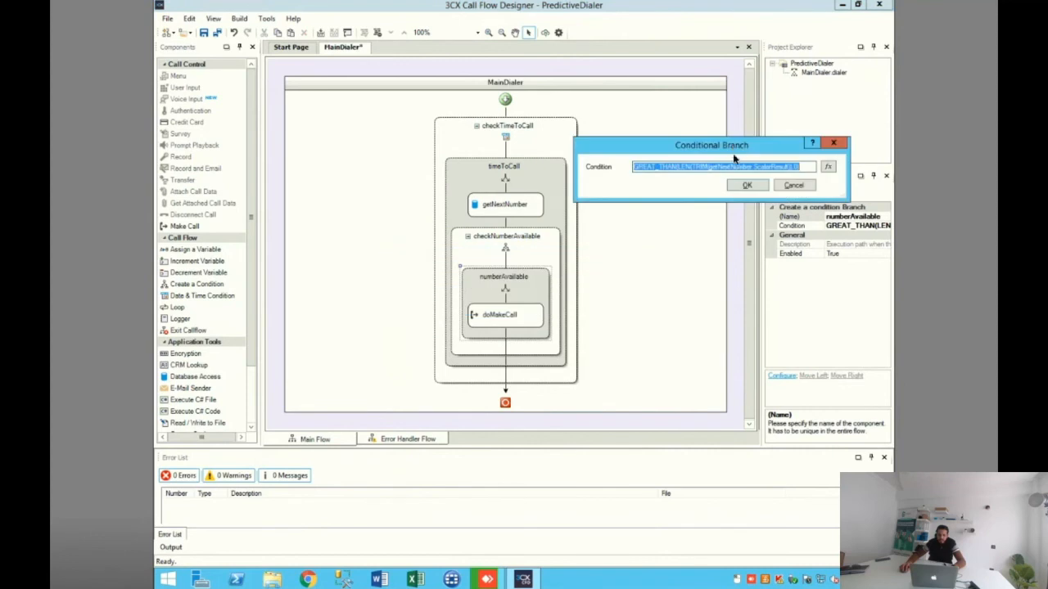
click(788, 186)
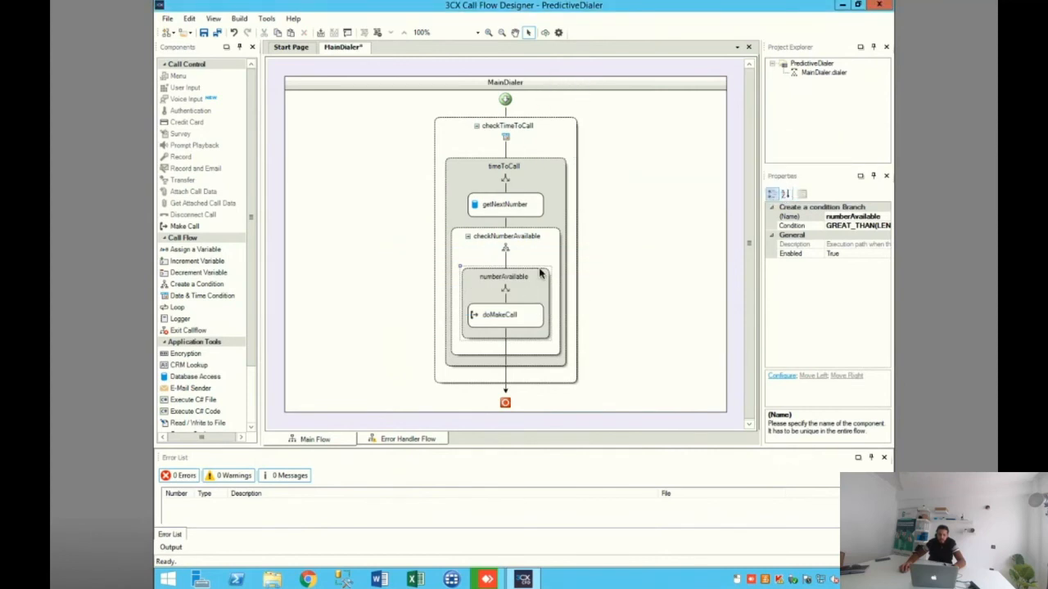
Step: Recheck the statement type and SQL statement of the getNextNumber database component, closing it without changes
click(517, 206)
double_click(516, 205)
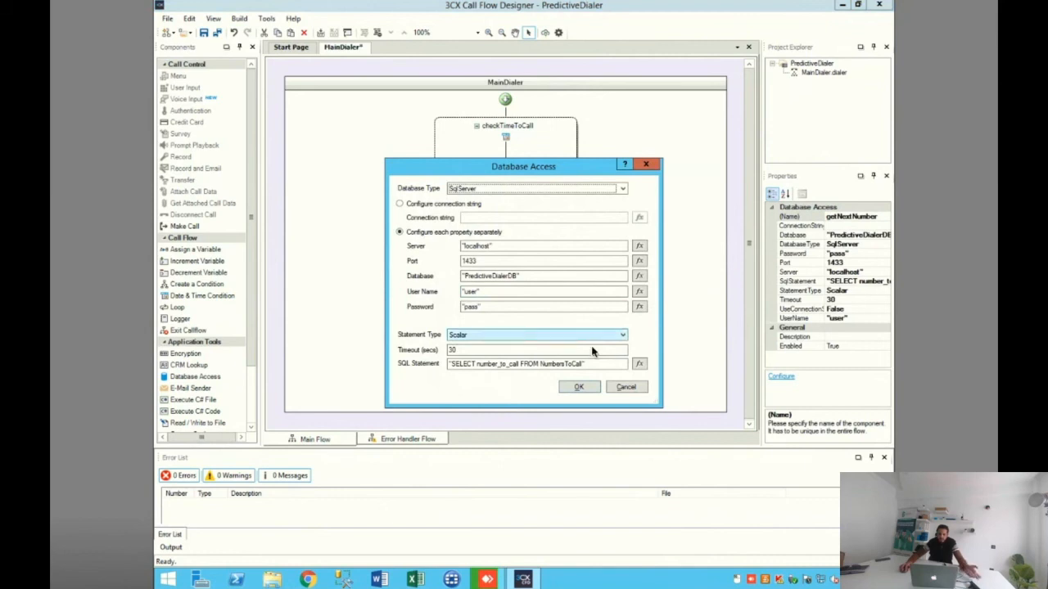
click(626, 388)
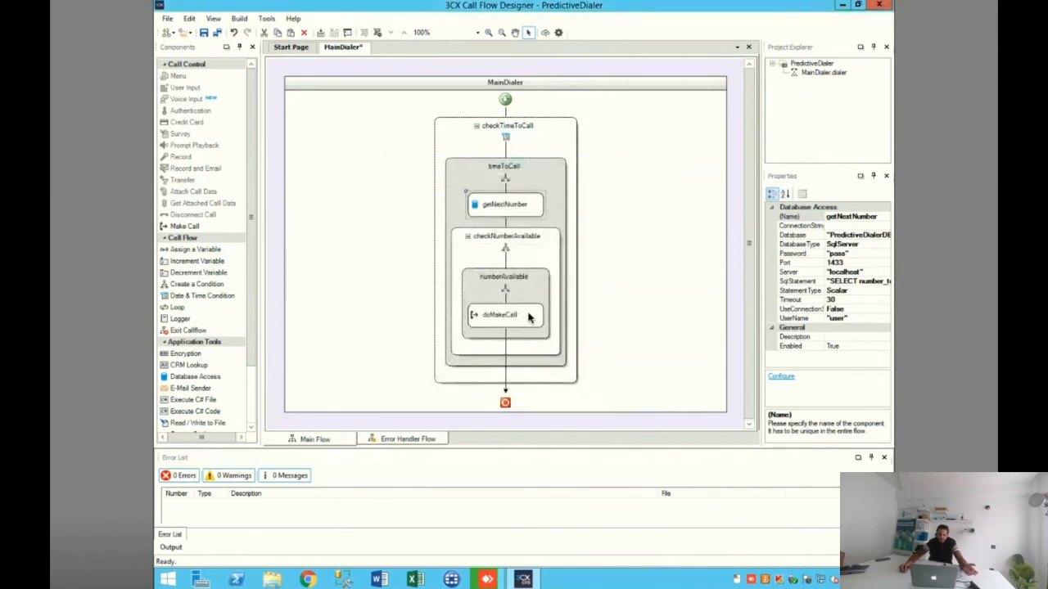
Step: Examine the functions and the getNextNumber result reference in the numberAvailable branch's condition, and accept the expression
double_click(518, 282)
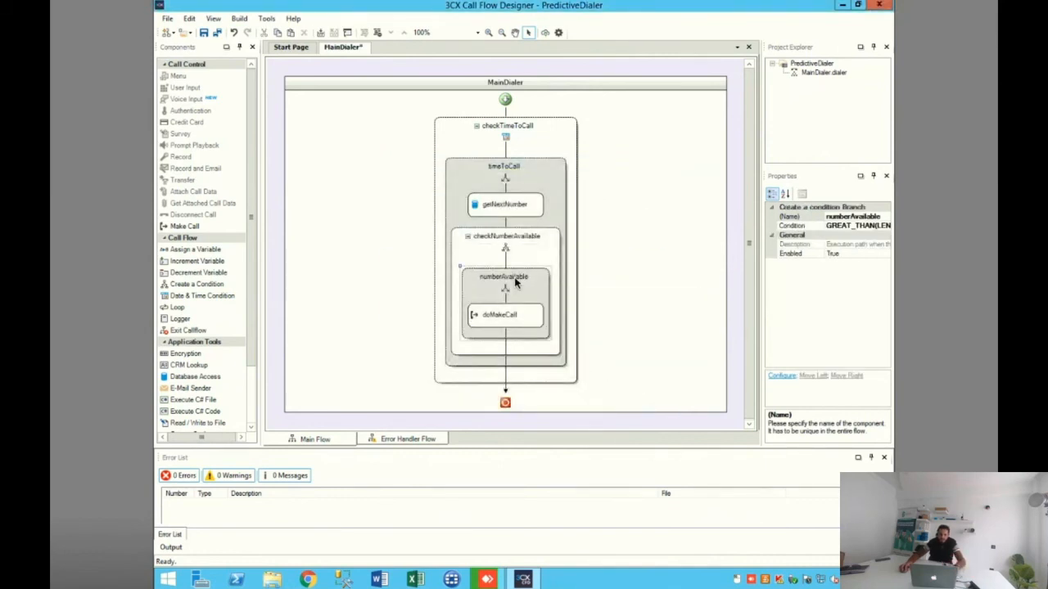
click(531, 279)
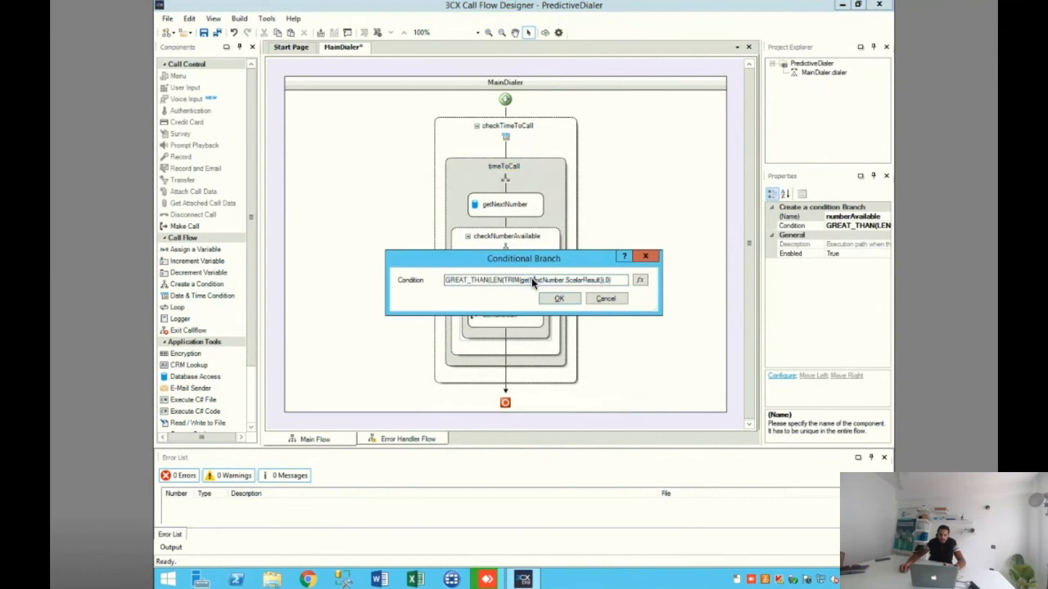
drag(541, 280, 471, 267)
click(488, 281)
drag(529, 281, 569, 280)
click(559, 299)
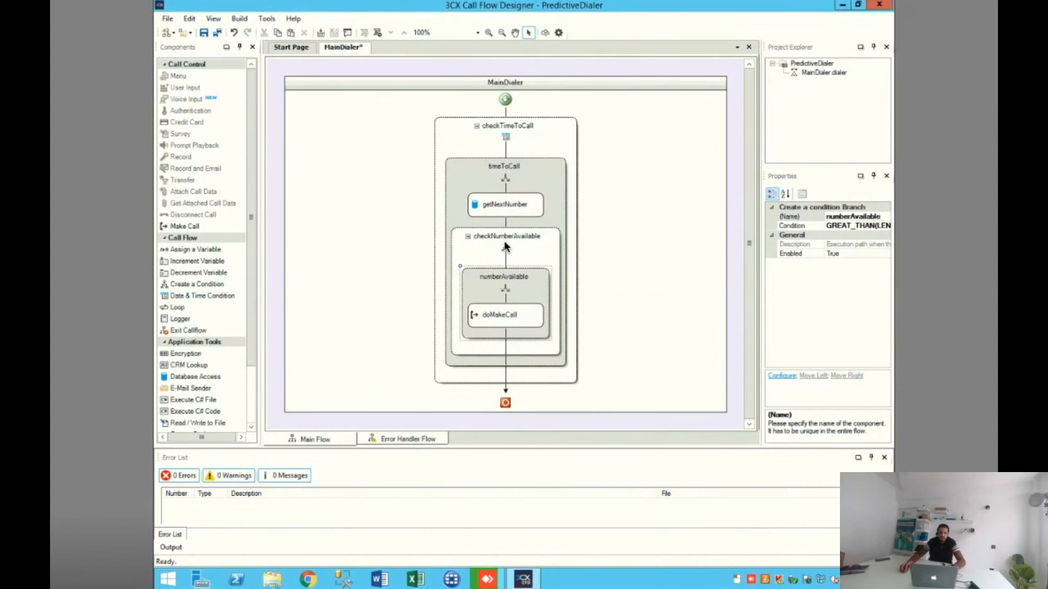
Step: Review the origin expression, destination and timeout of the doMakeCall component and accept its settings
double_click(509, 316)
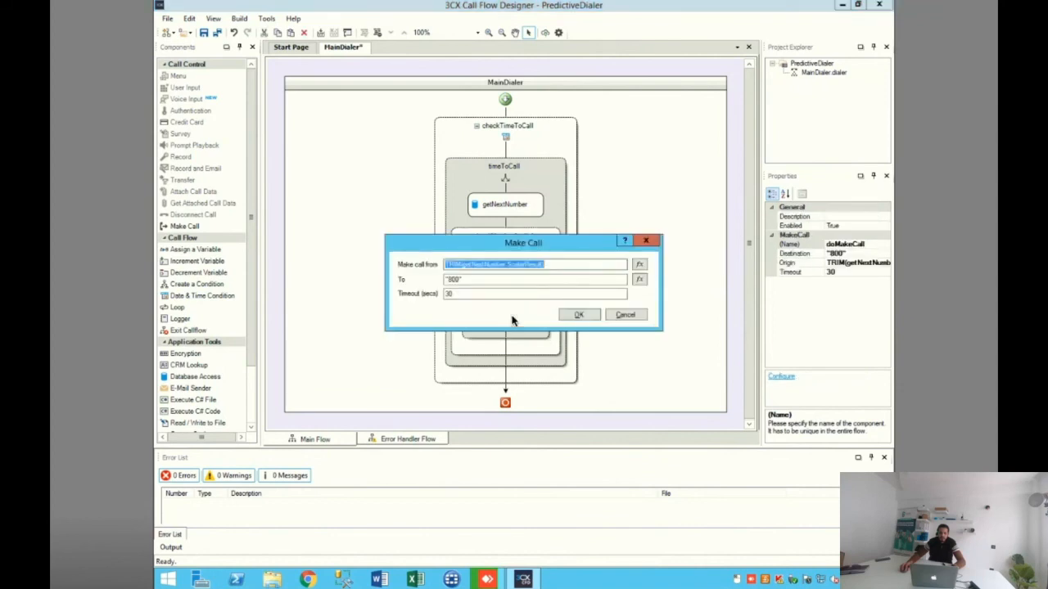
click(497, 264)
drag(550, 265, 427, 266)
click(577, 314)
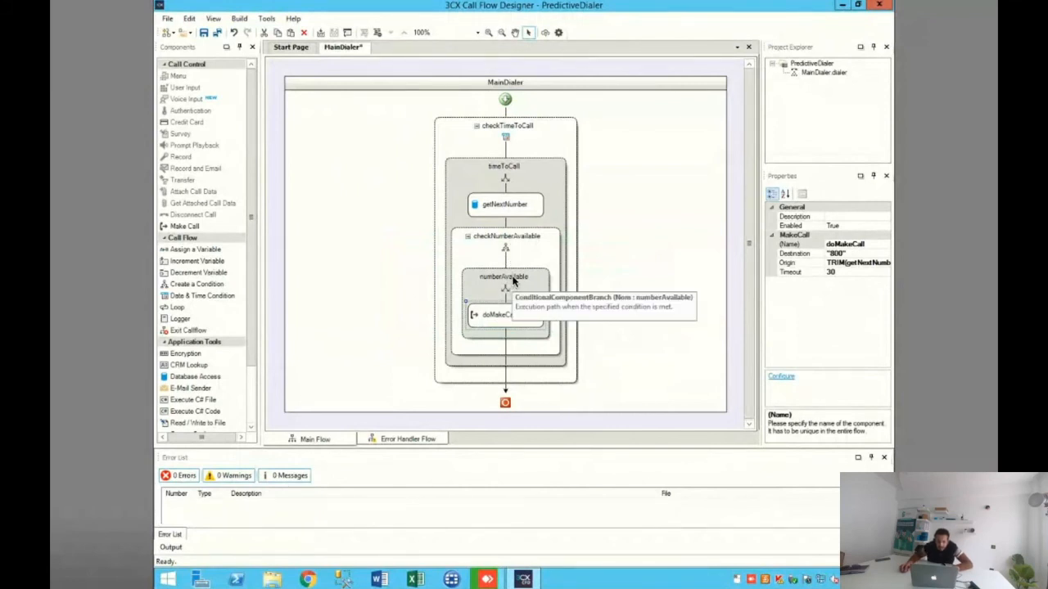
Step: Recheck the getNextNumber result used as the call origin in the doMakeCall component and accept its settings
click(514, 281)
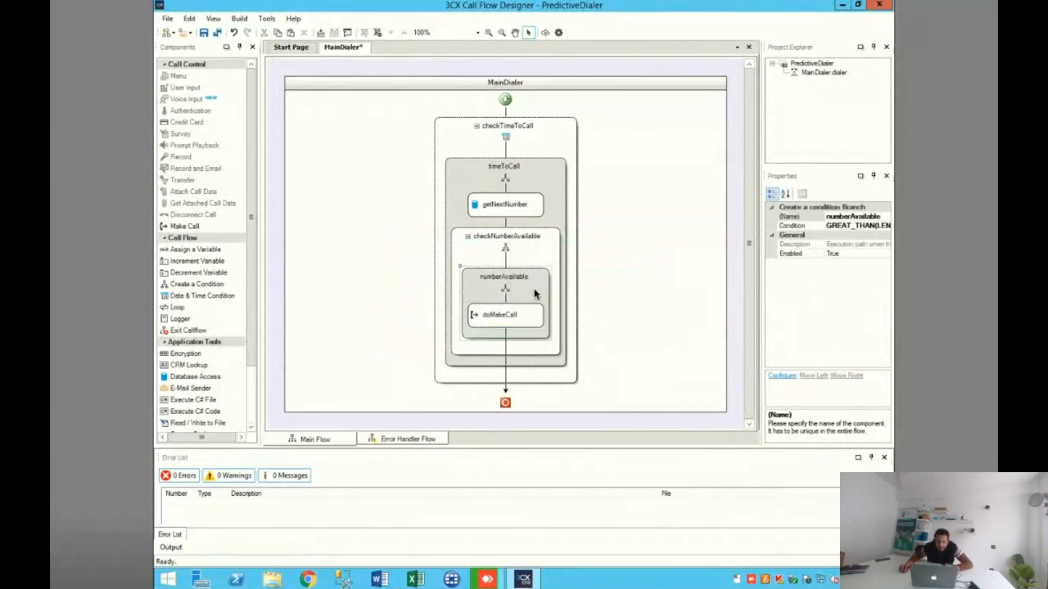
double_click(521, 316)
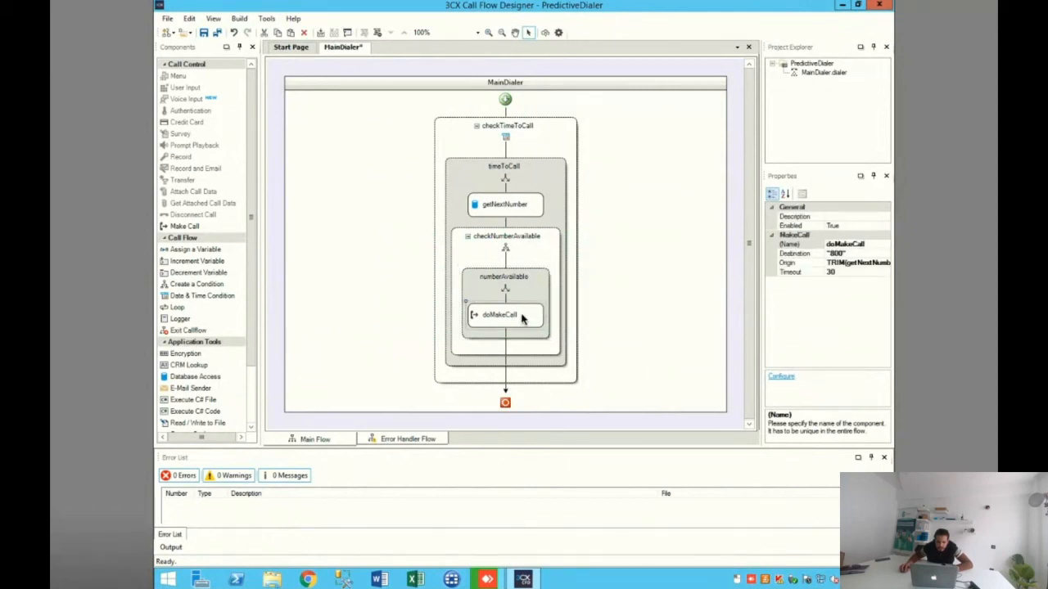
click(550, 267)
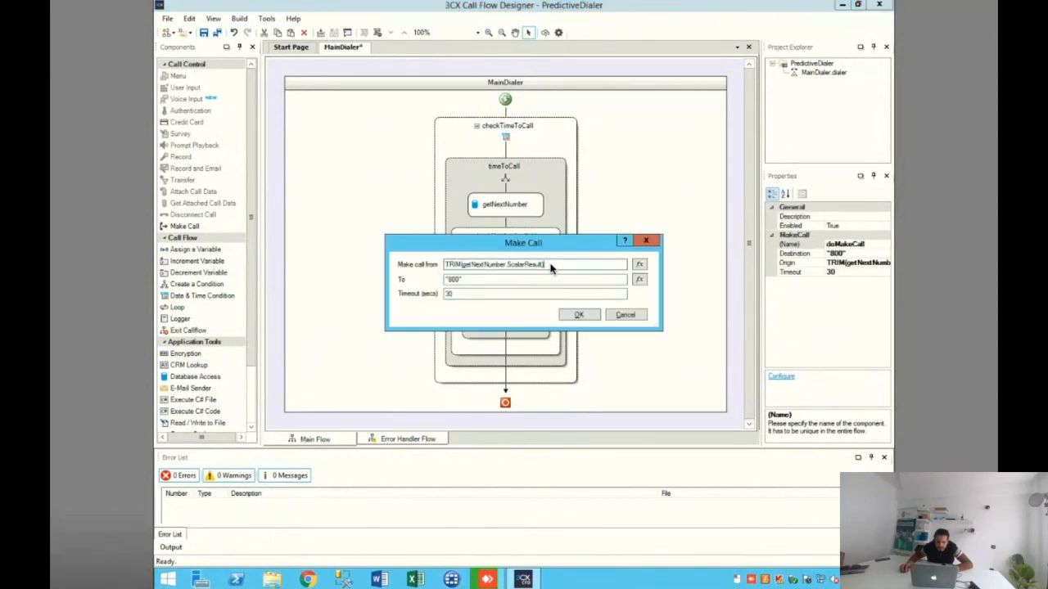
drag(528, 266, 398, 268)
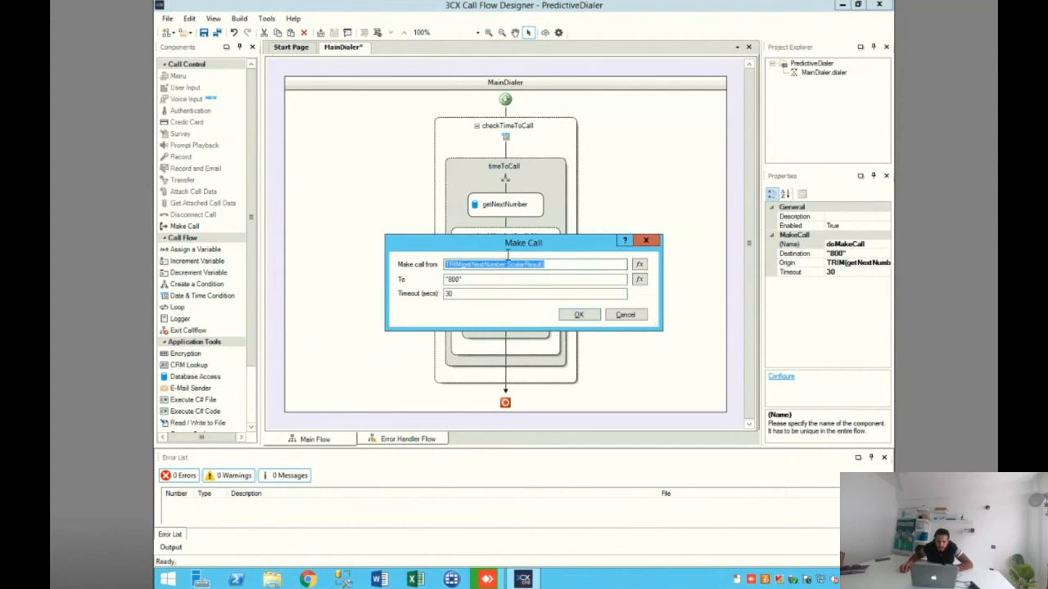
drag(550, 264, 436, 262)
click(480, 281)
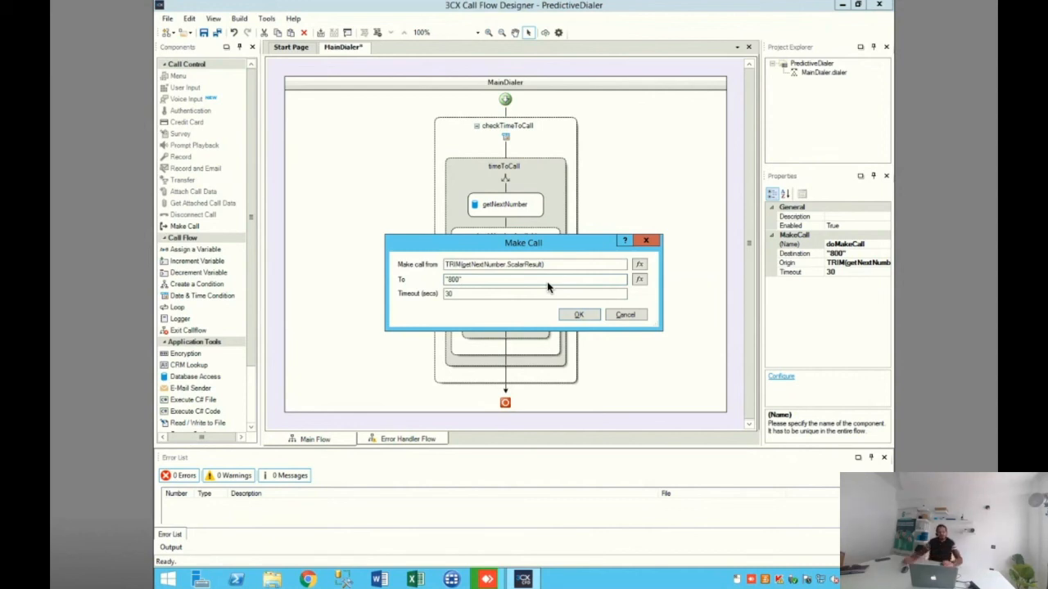
click(579, 315)
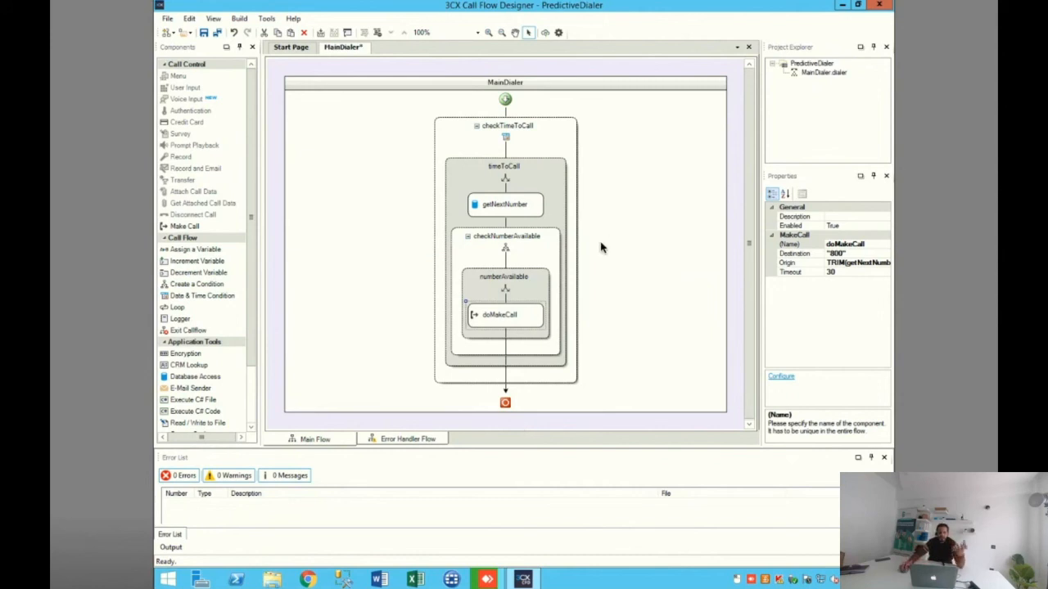
Step: Reopen the doMakeCall settings to examine the call destination, and accept them without changes
double_click(517, 317)
click(449, 280)
drag(481, 279, 426, 282)
click(466, 282)
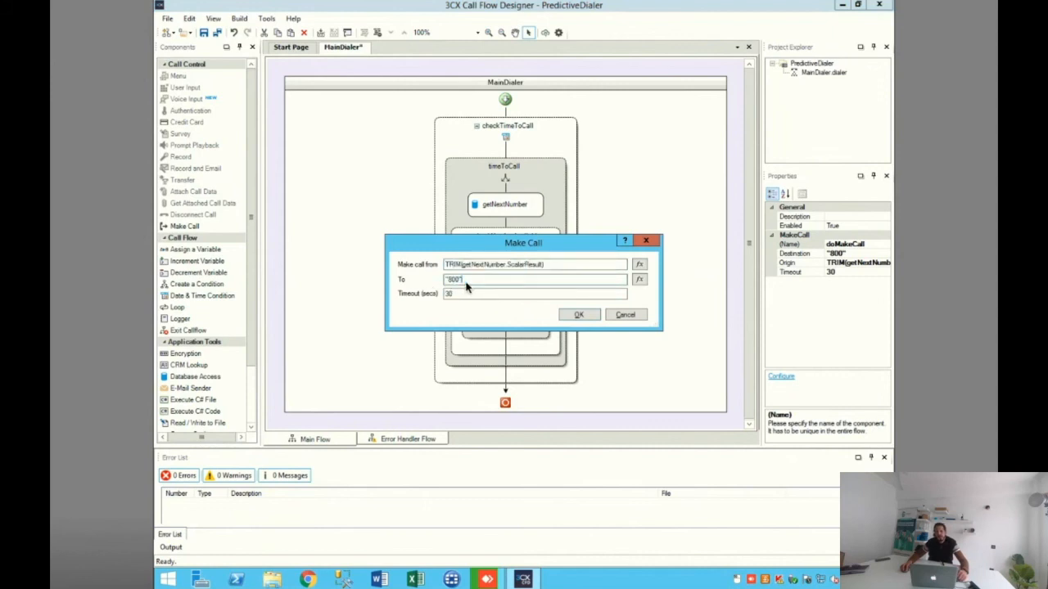
click(581, 316)
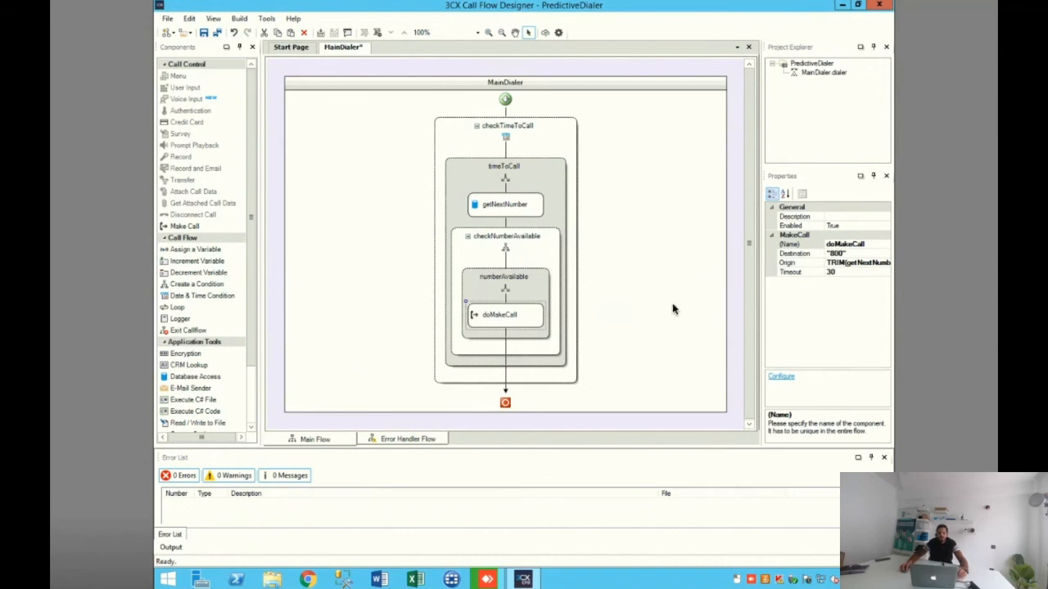
Step: Build the whole PredictiveDialer project, leaving the project extension blank
click(238, 18)
click(260, 33)
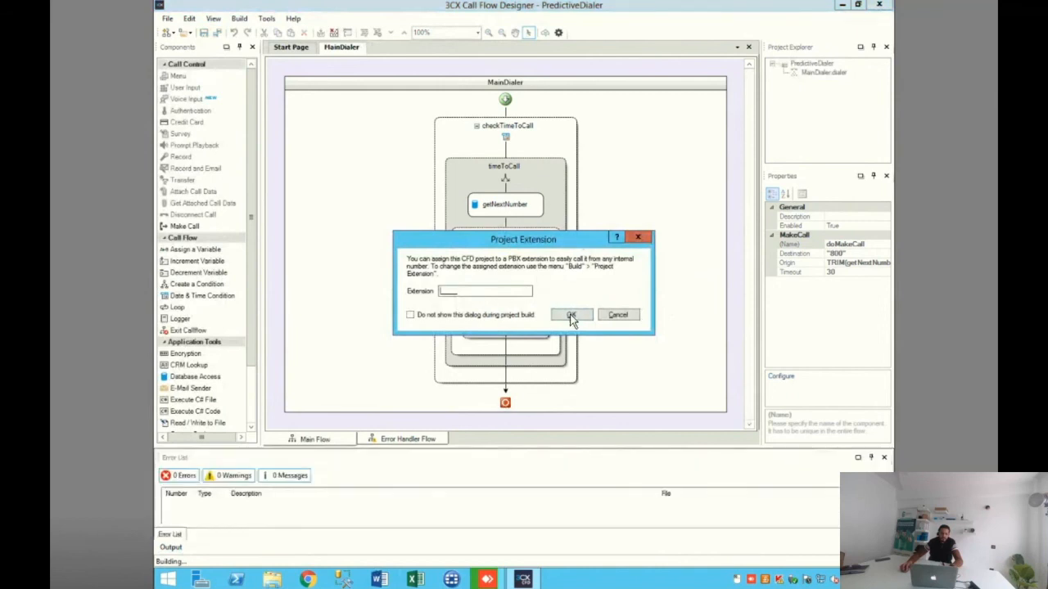
click(571, 314)
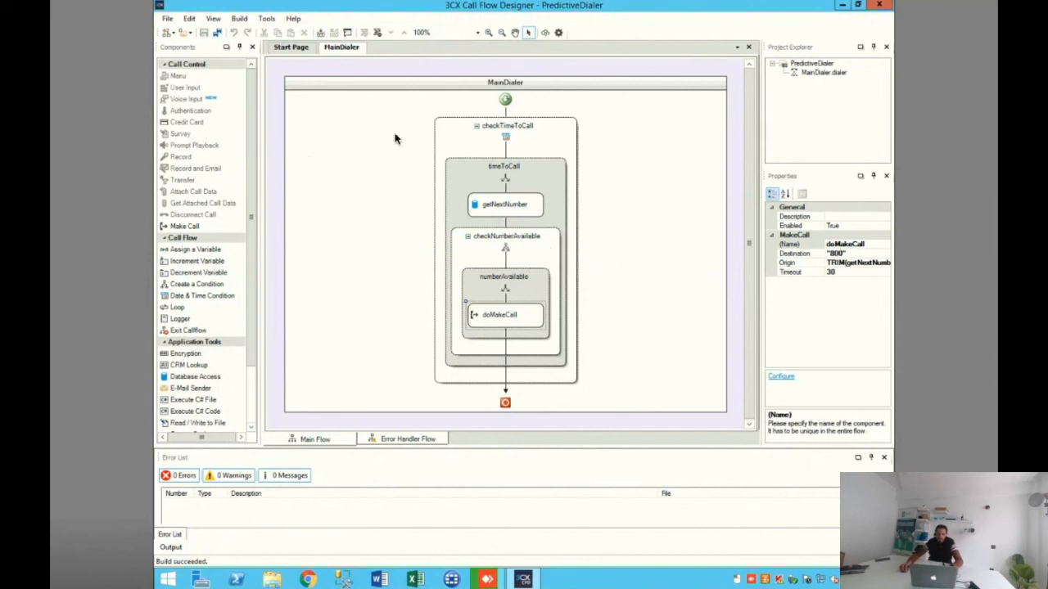
Step: Switch to File Explorer and look for the built package in the Output\Release folder of CFD TEST in Documents
click(841, 5)
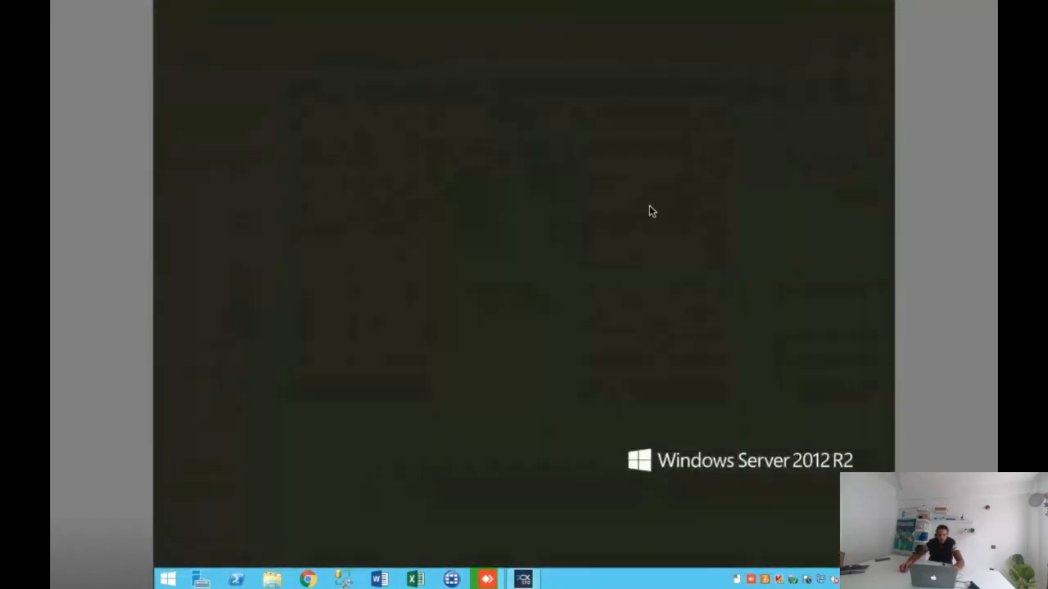
key(super+e)
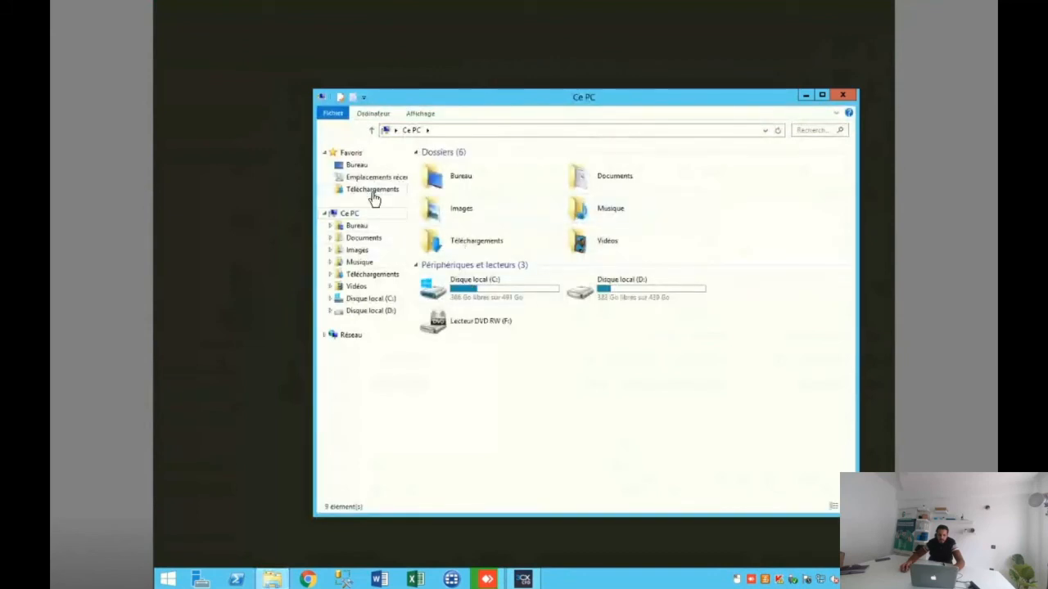
click(368, 238)
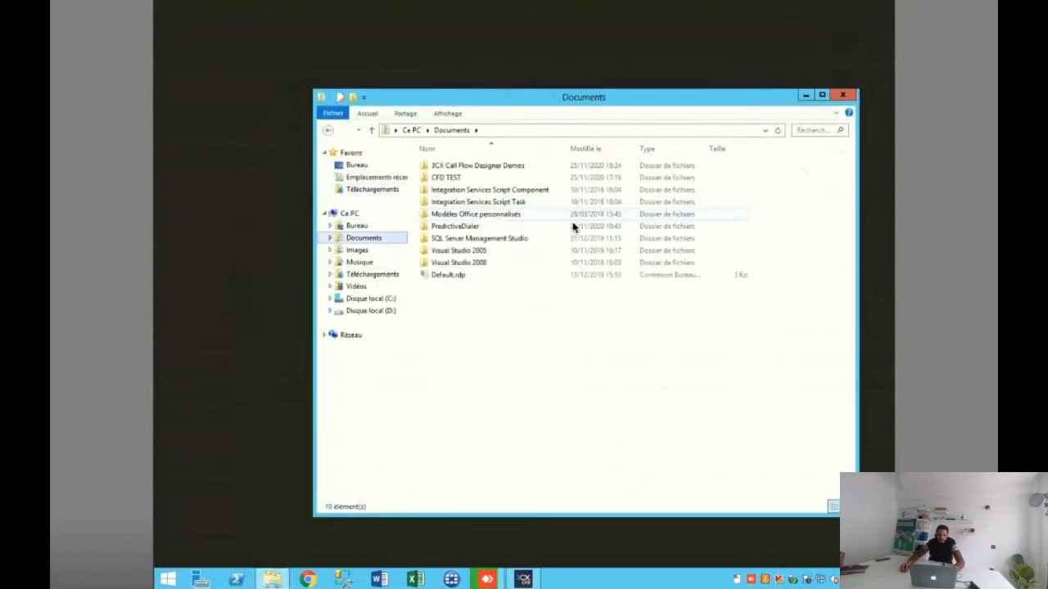
double_click(476, 179)
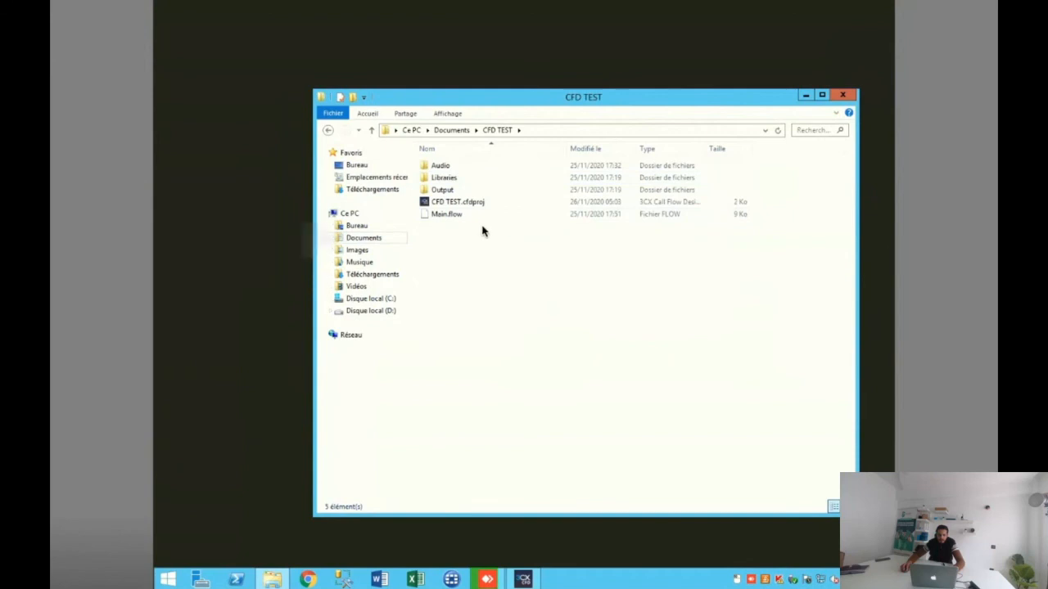
double_click(457, 188)
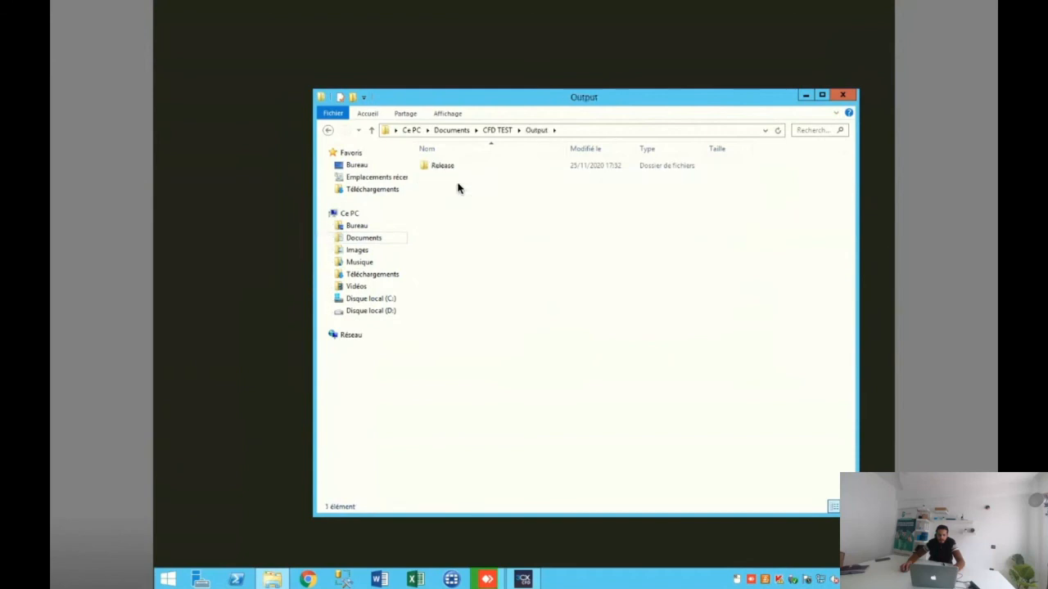
double_click(451, 168)
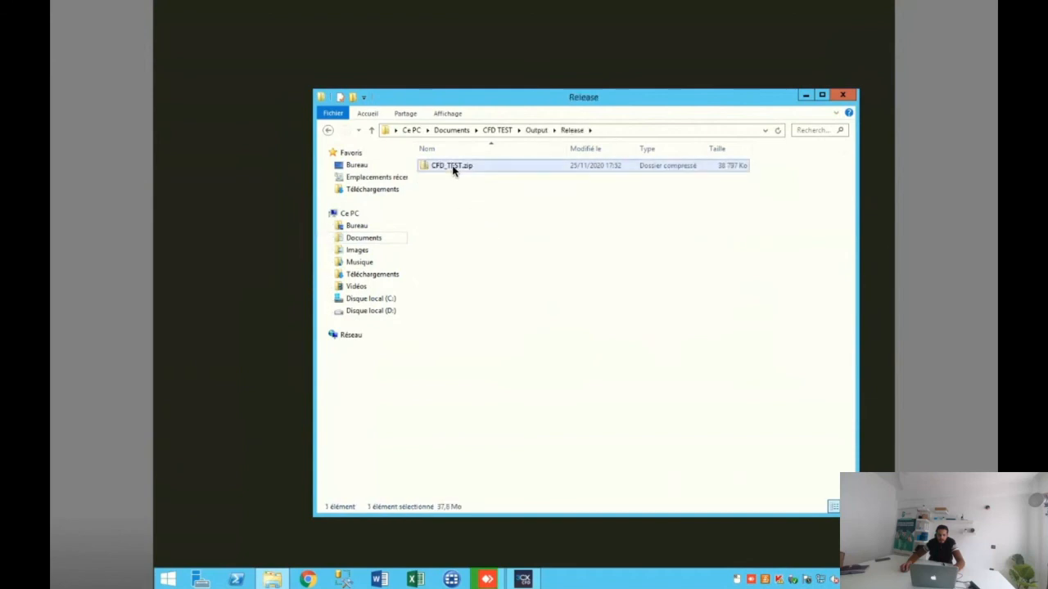
double_click(451, 169)
click(328, 130)
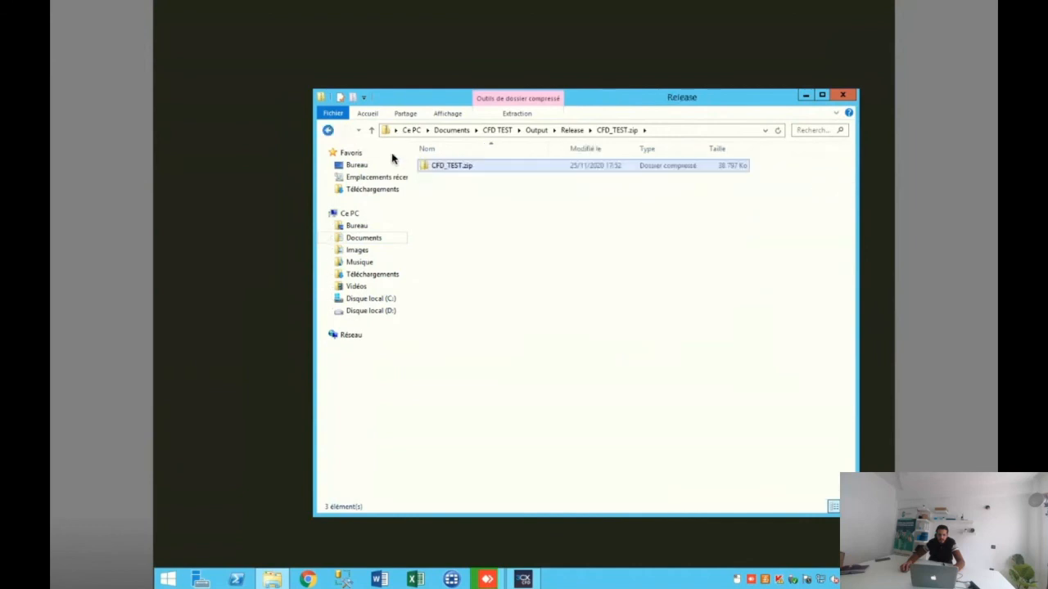
click(471, 183)
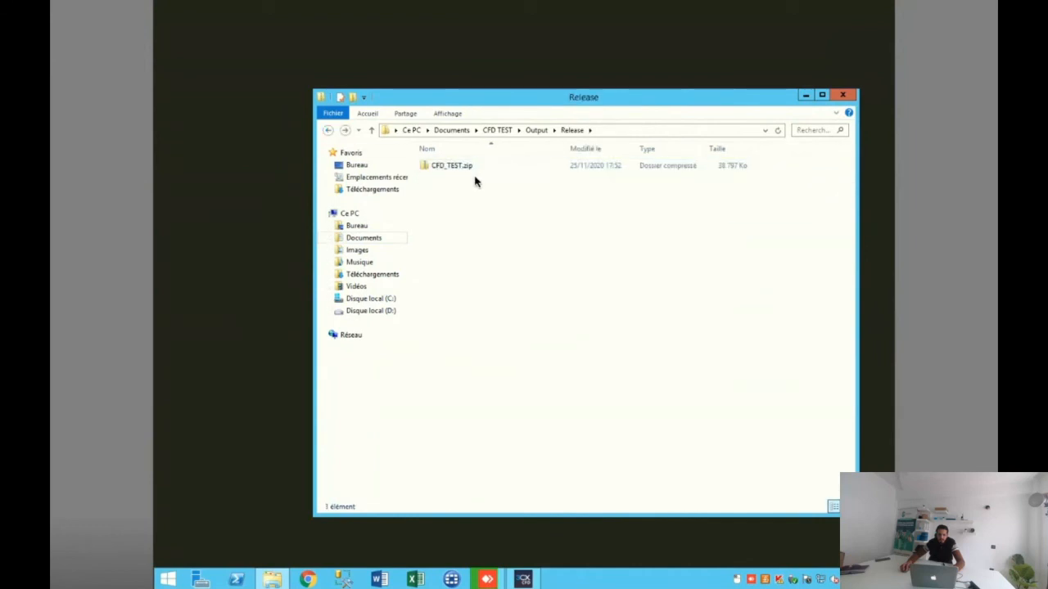
click(328, 131)
Step: Return to 3CX Call Flow Designer and rebuild the PredictiveDialer project, again without an extension
click(524, 579)
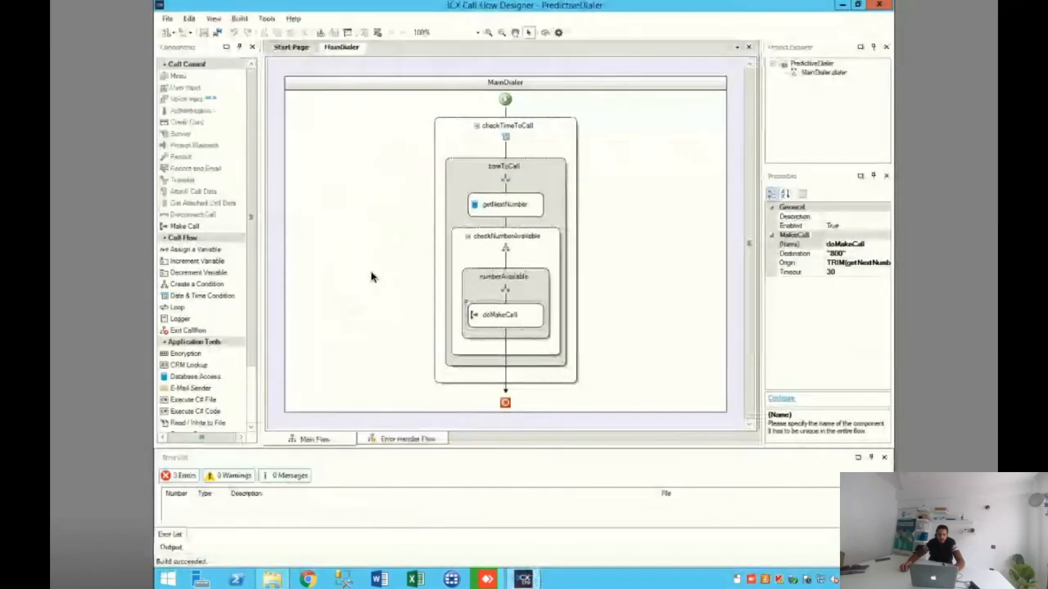
click(209, 19)
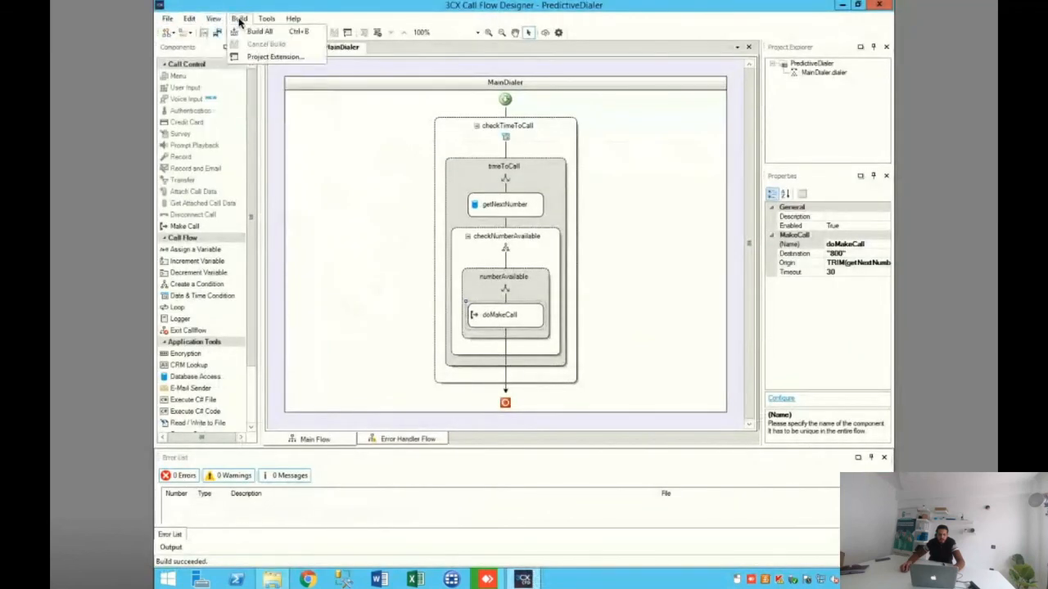
click(250, 34)
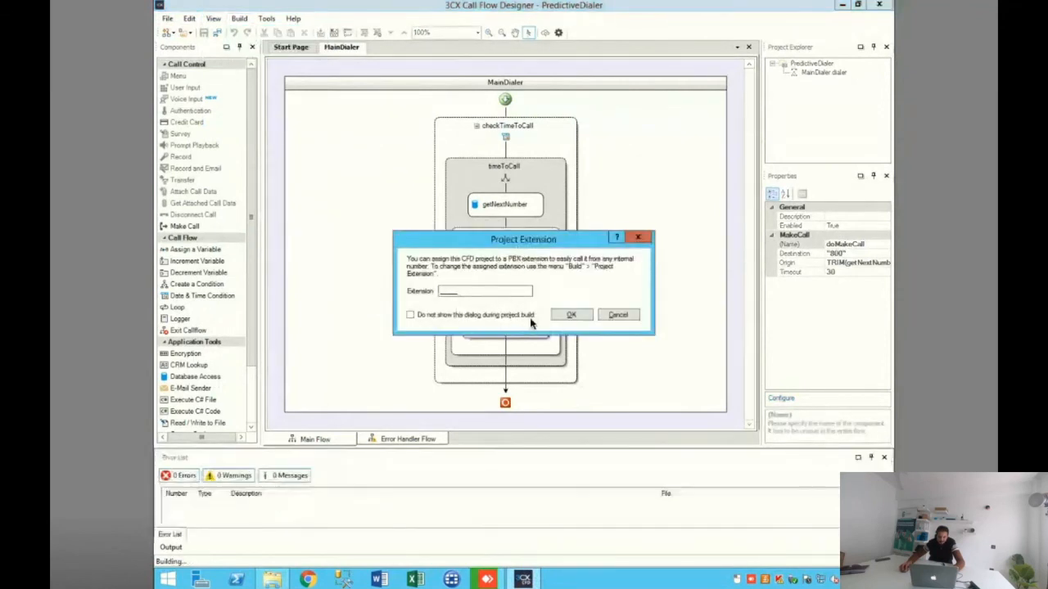
click(571, 315)
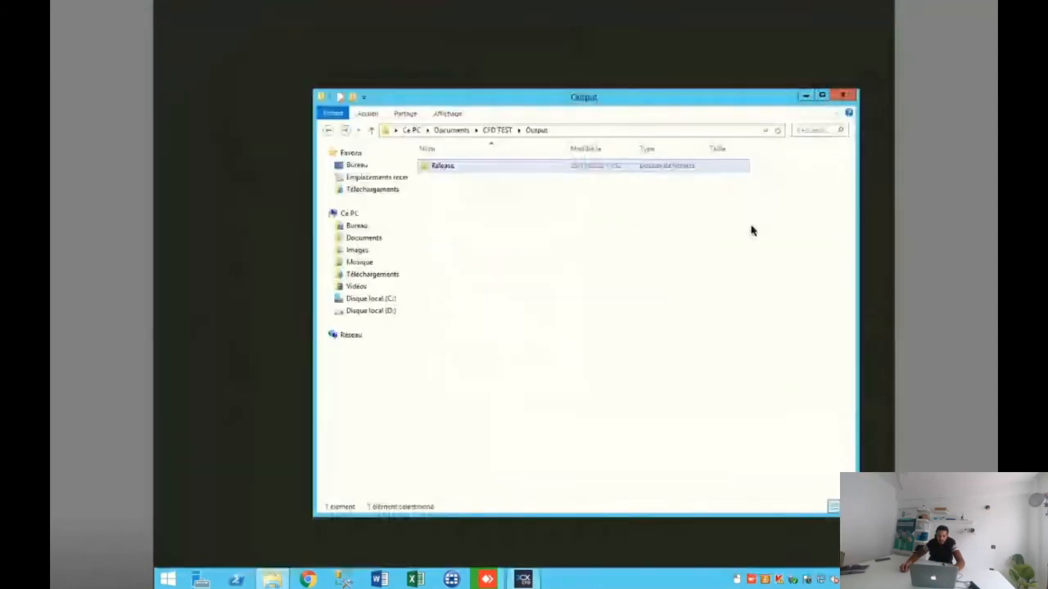
Step: Switch back to File Explorer and browse Documents to the PredictiveDialer project's Output folder and the folder inside it
click(842, 5)
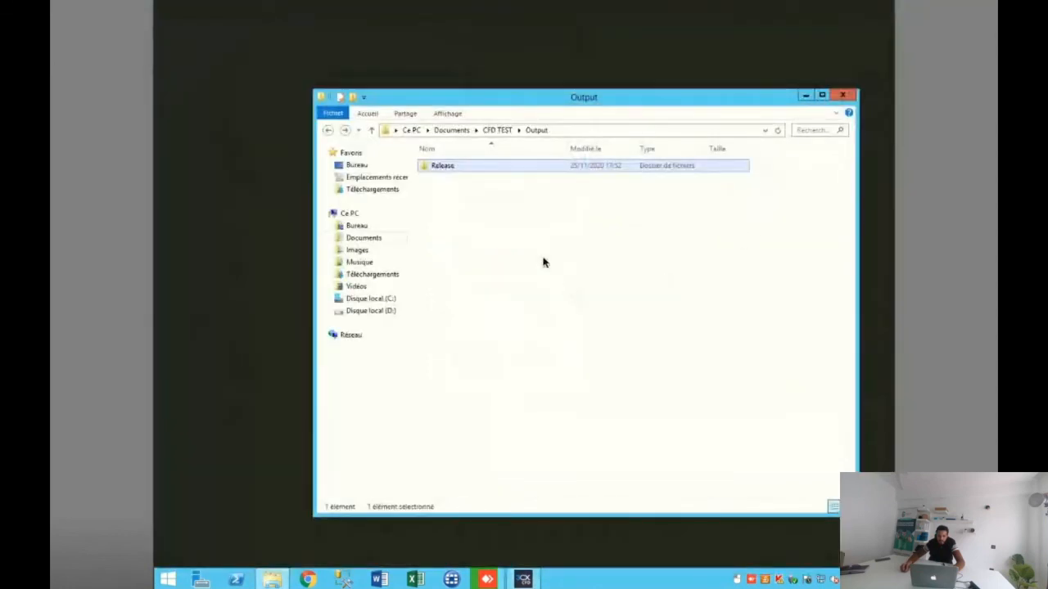
key(super)
key(super)
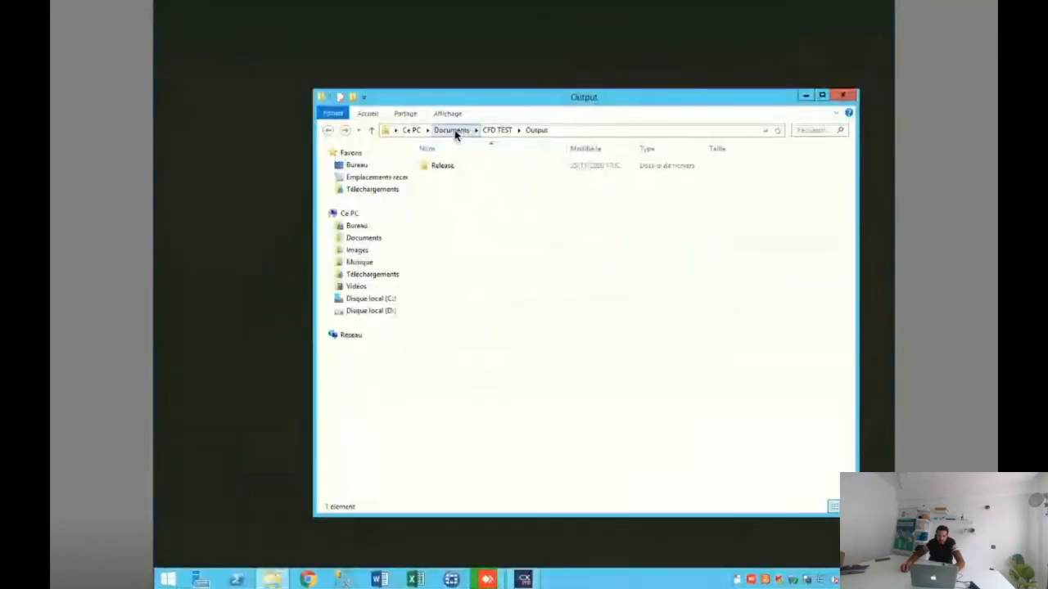
click(452, 131)
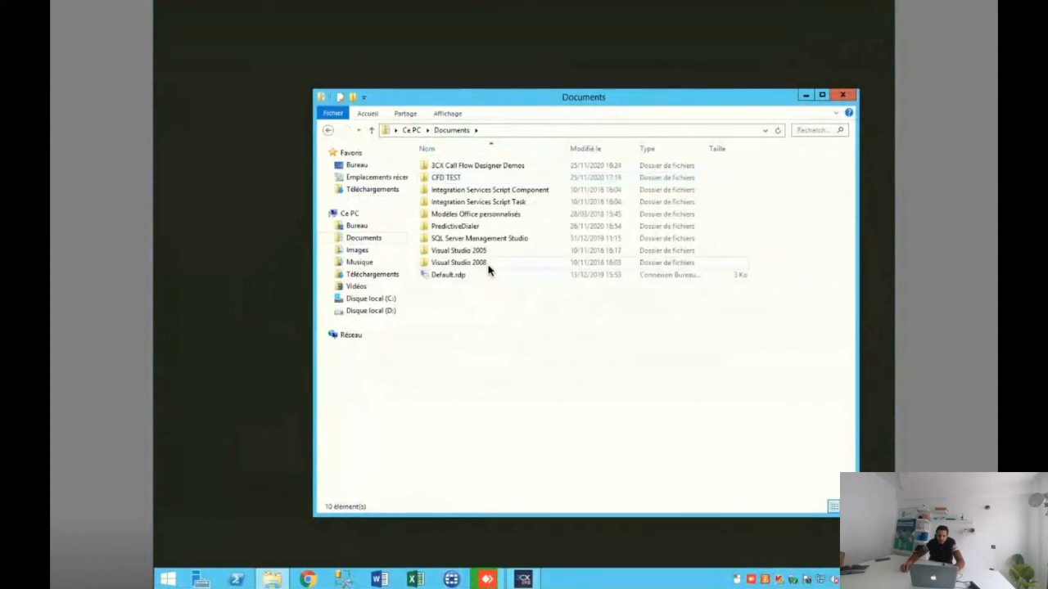
click(499, 169)
double_click(466, 226)
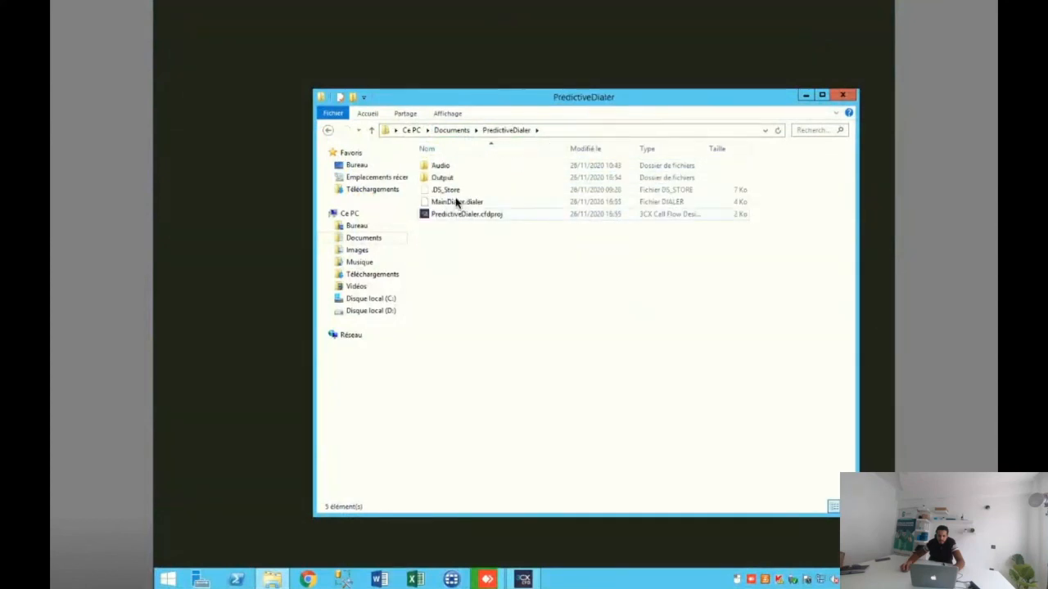
double_click(446, 176)
double_click(451, 167)
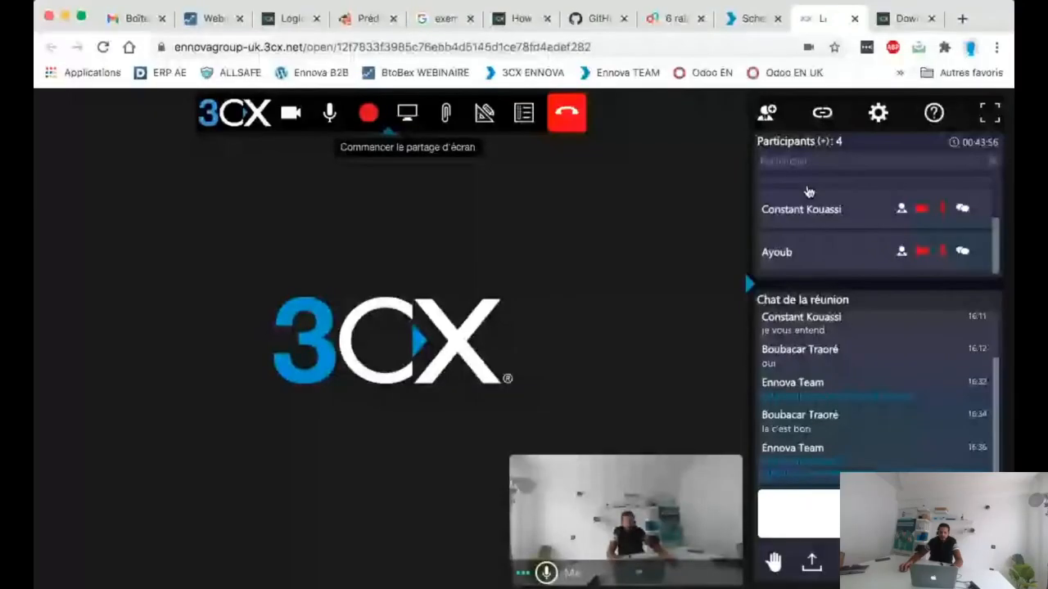
Step: Switch to Chrome, open the bookmarked 3CX ENNOVA administration console in a new tab and log in with the saved credentials
click(405, 113)
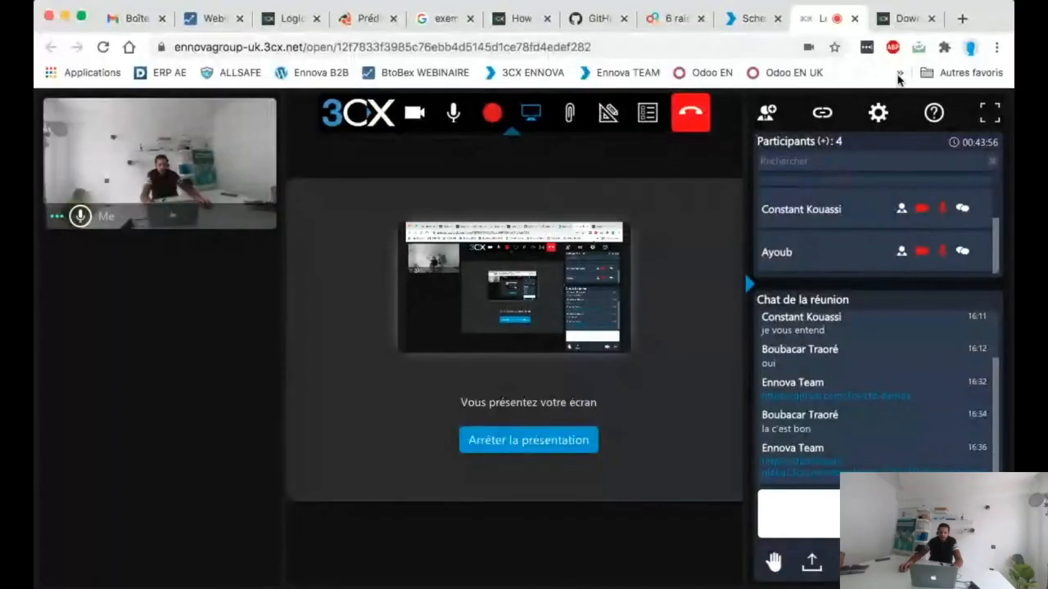
click(961, 18)
click(499, 72)
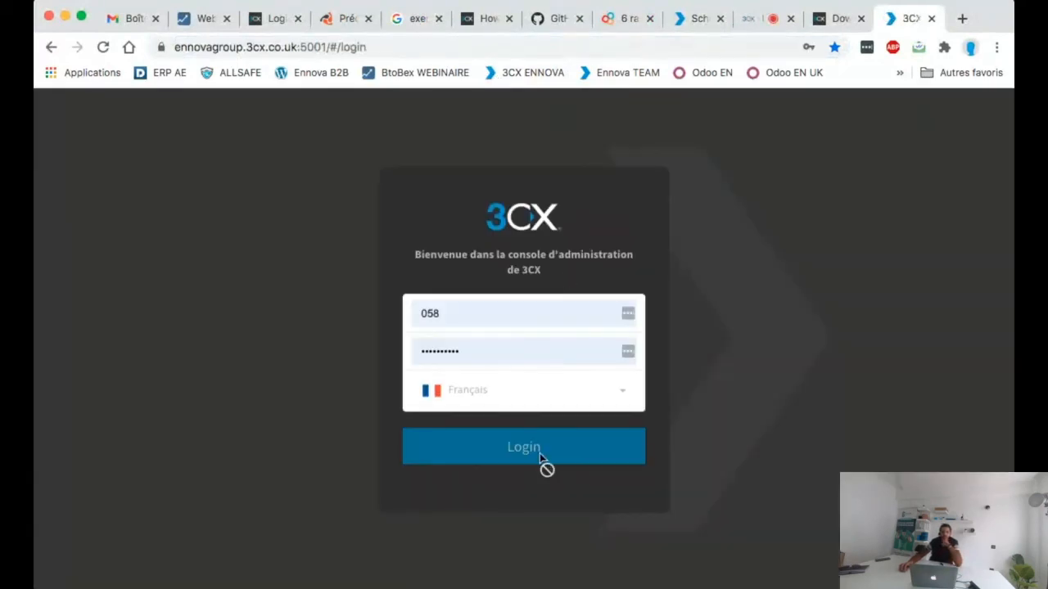
click(536, 453)
Step: Open the Applications Call Flow page of the 3CX administration console
scroll(204, 285, down, 1)
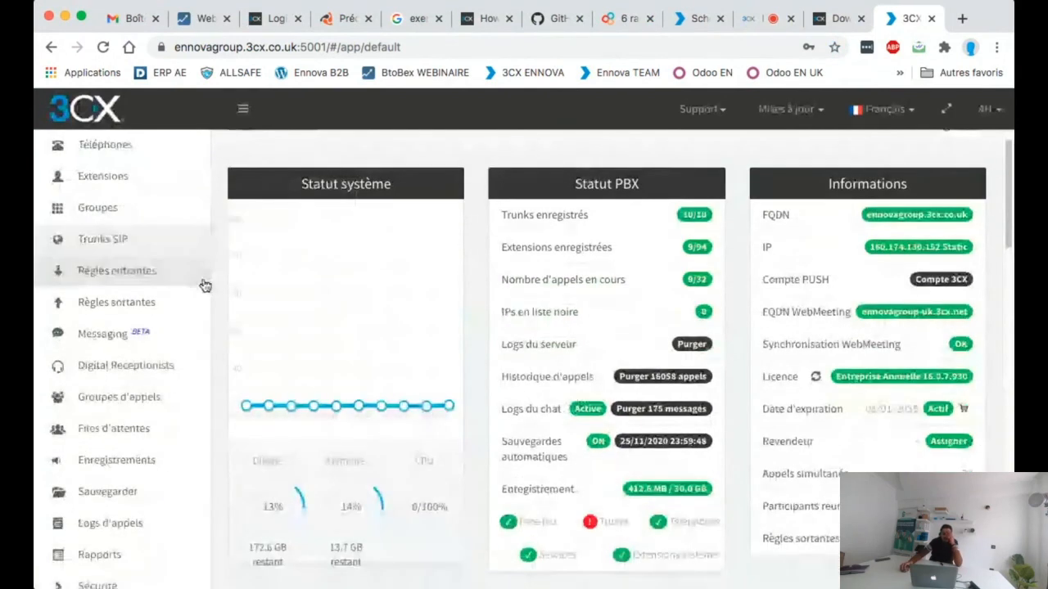
scroll(211, 293, down, 5)
scroll(196, 278, up, 6)
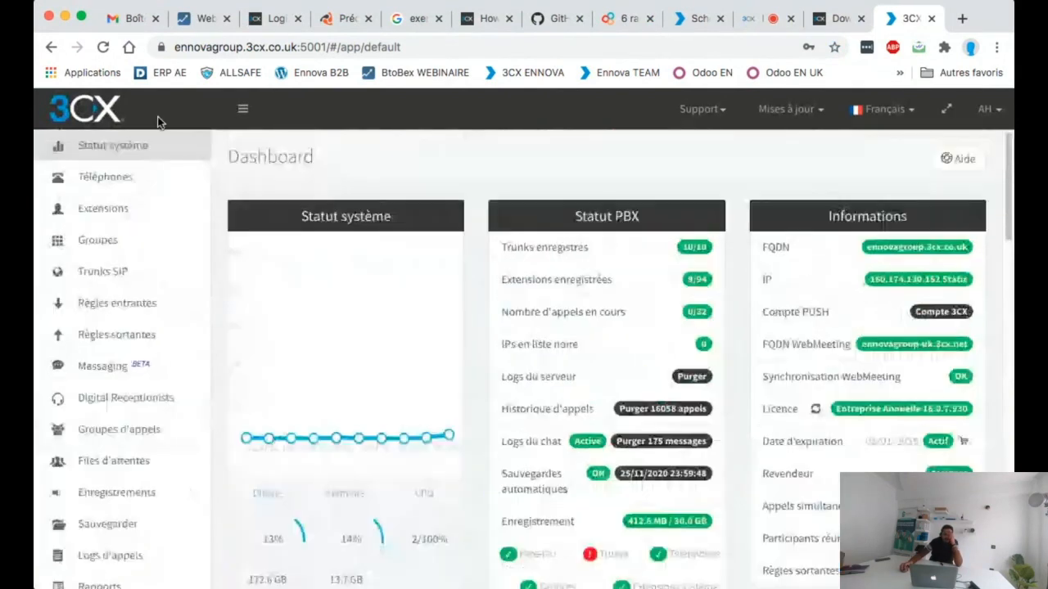
scroll(171, 222, down, 3)
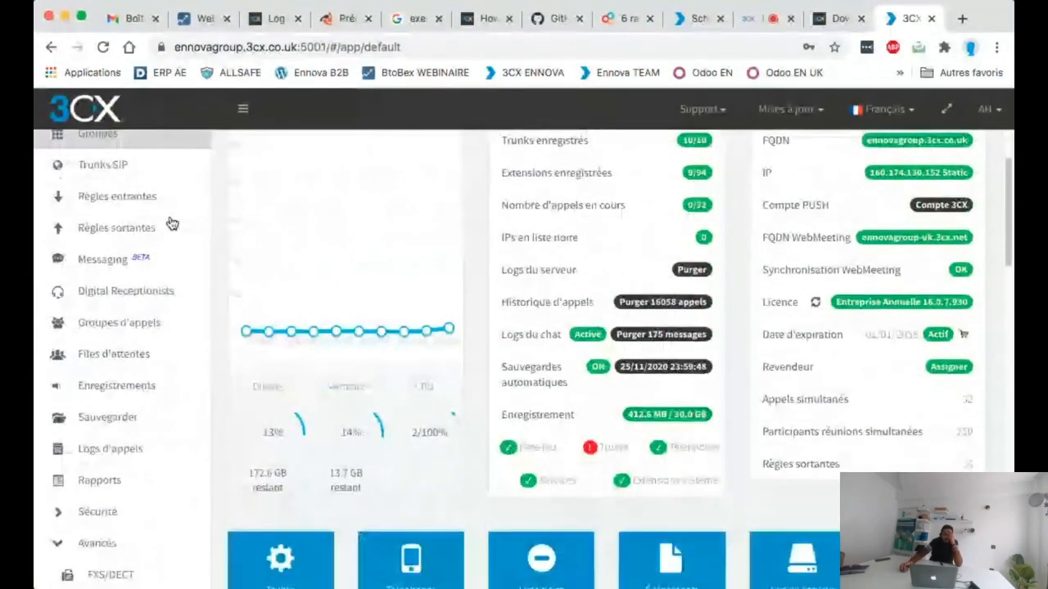
scroll(172, 224, down, 6)
scroll(172, 244, down, 2)
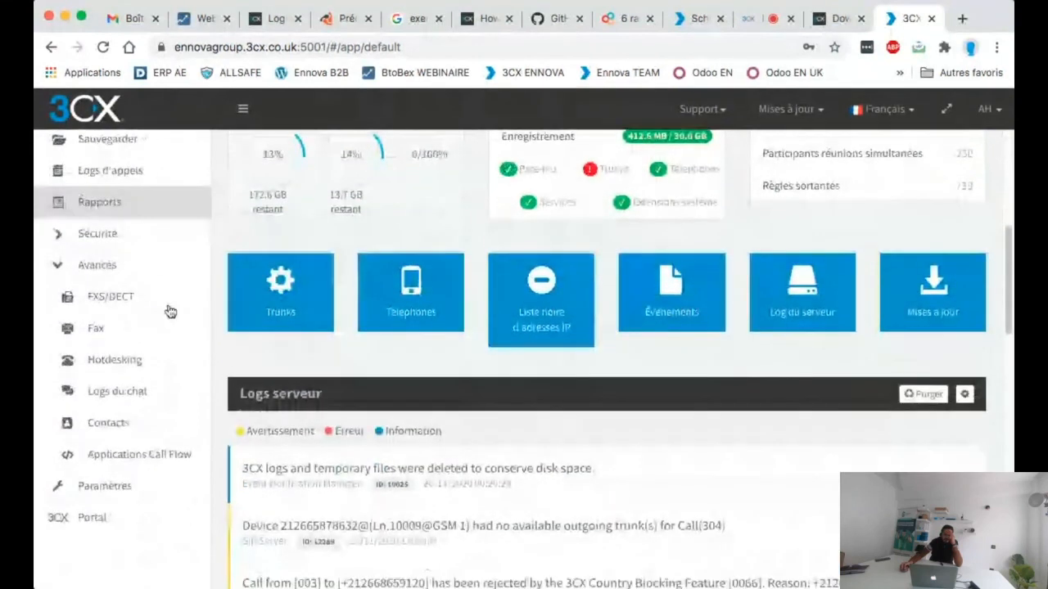
click(166, 455)
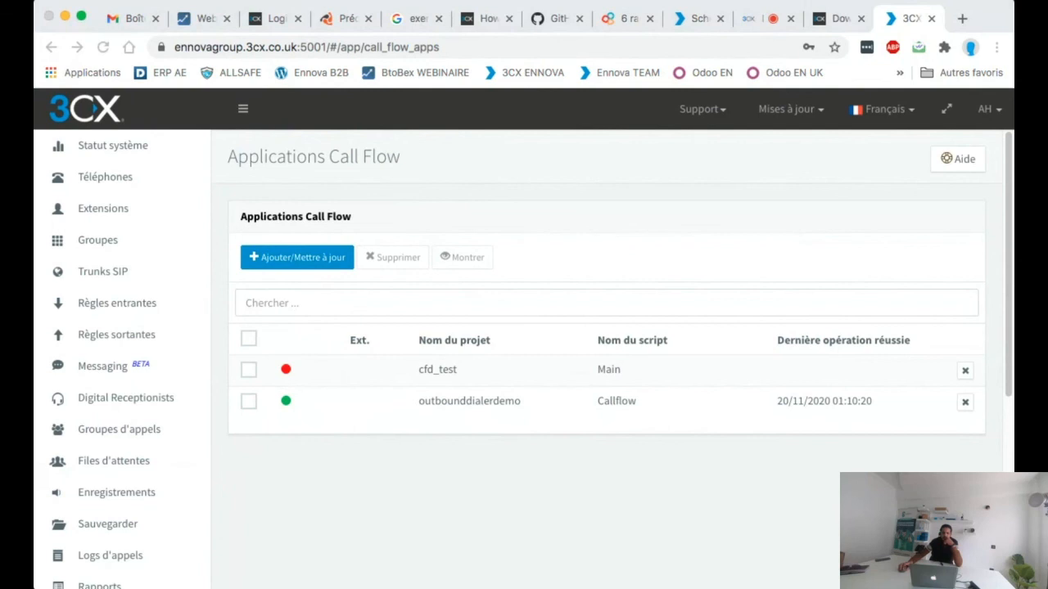
Step: Open the SIP trunks list and look at the DINSTAR TEST entry
click(332, 449)
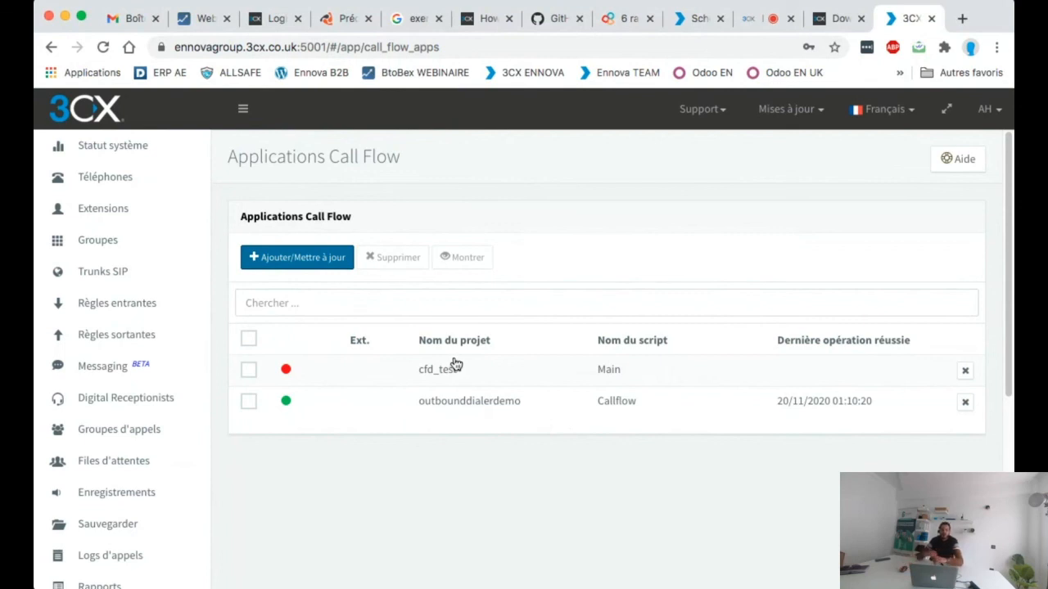
click(111, 275)
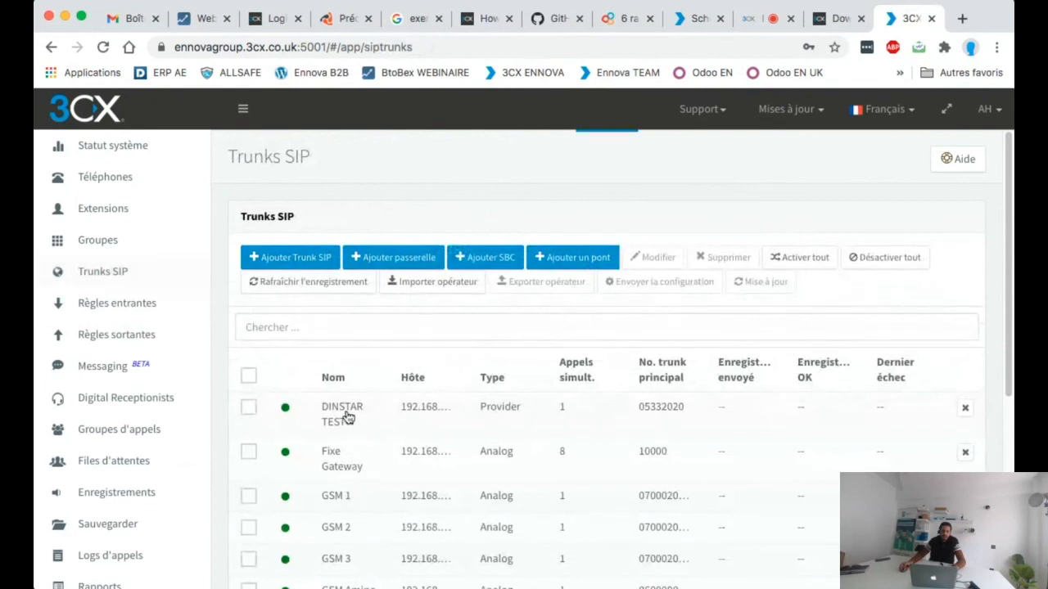
click(347, 415)
Step: Open the first outbound rule, examine its five outbound call routes and leave it without saving
click(105, 334)
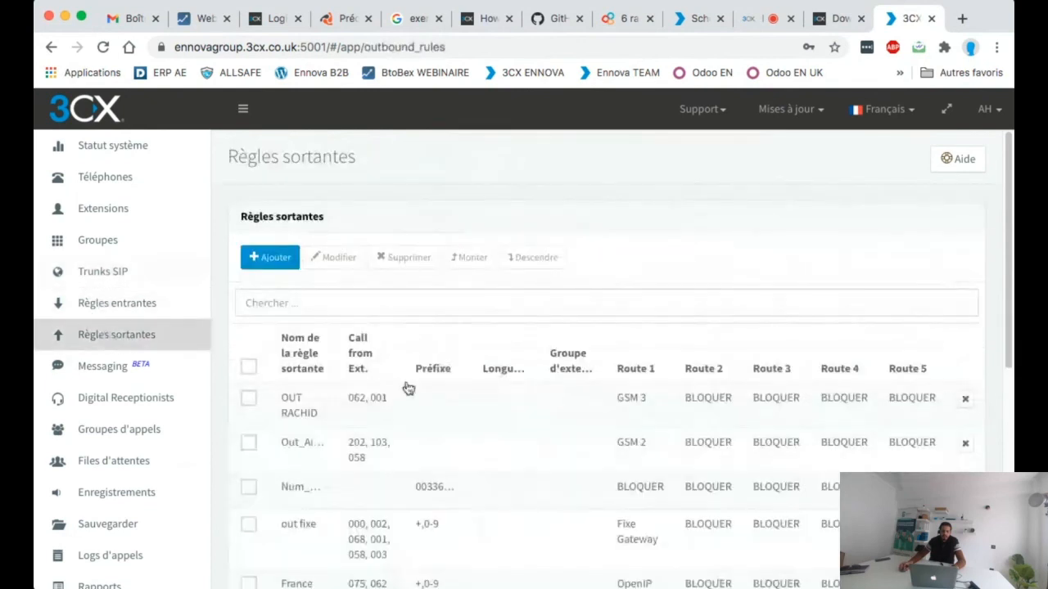
scroll(307, 292, down, 2)
click(307, 292)
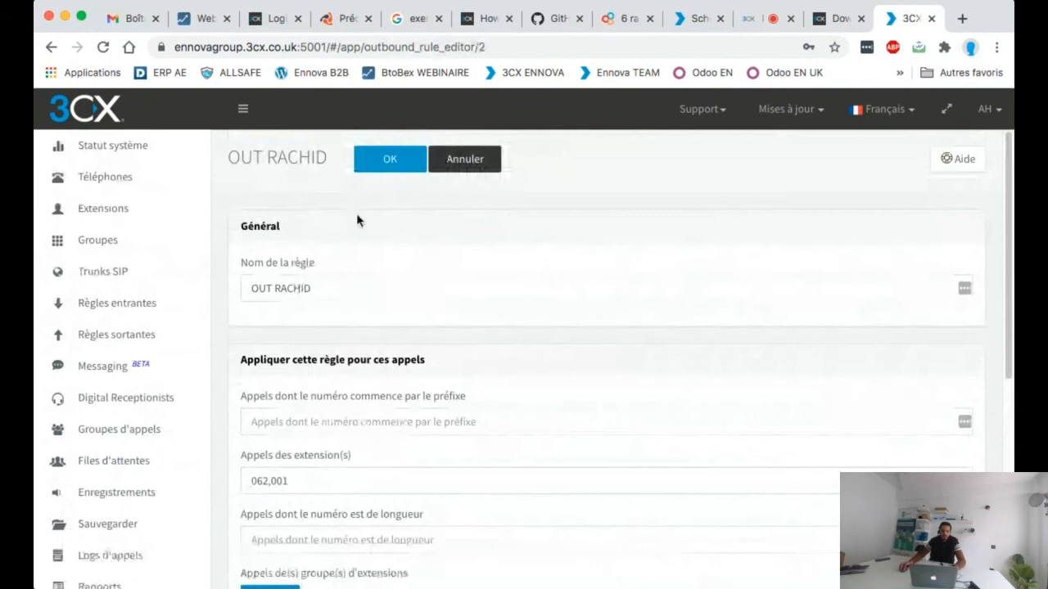
scroll(358, 218, down, 5)
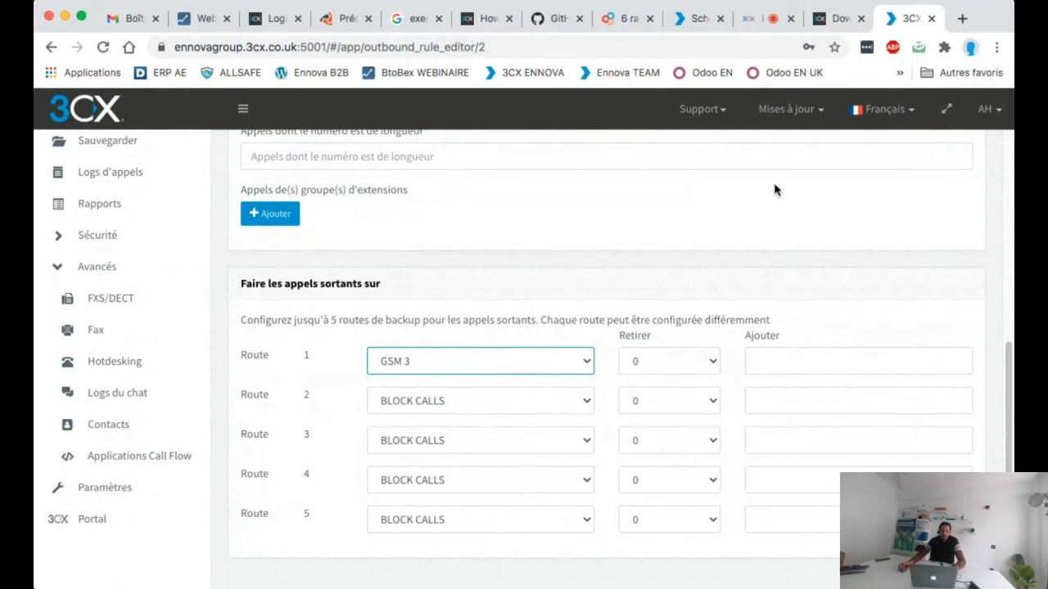
click(454, 321)
scroll(564, 192, up, 5)
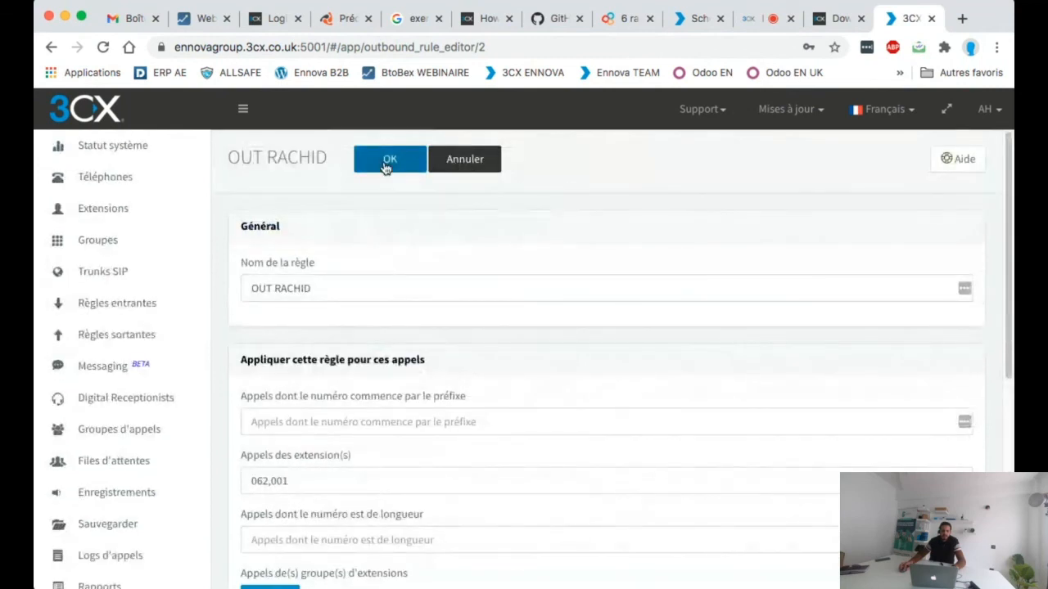
click(436, 160)
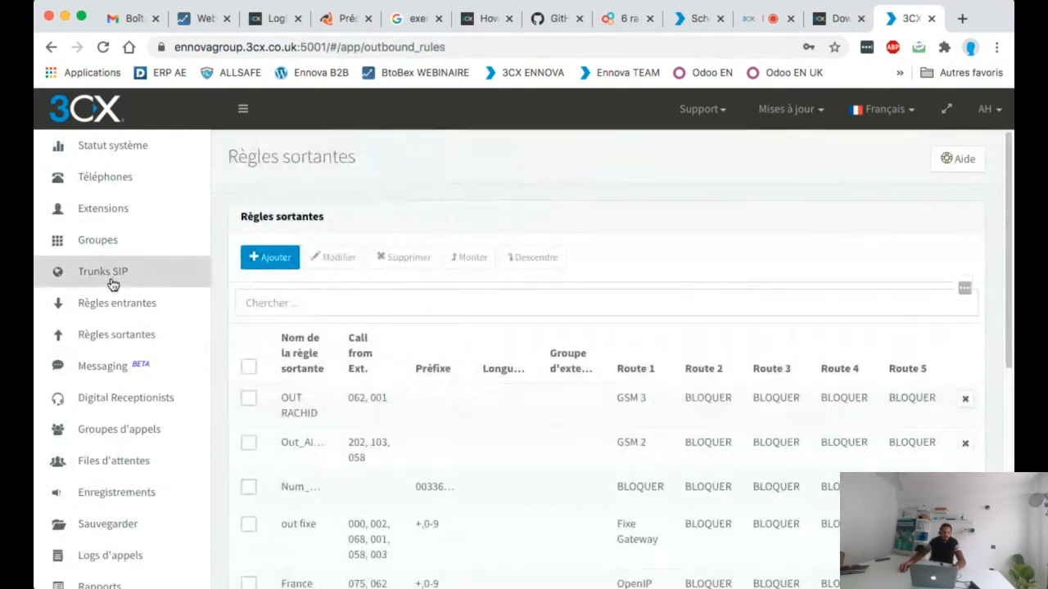
Step: Return to the SIP trunks, open the DINSTAR TEST trunk and examine its call routing settings
click(112, 283)
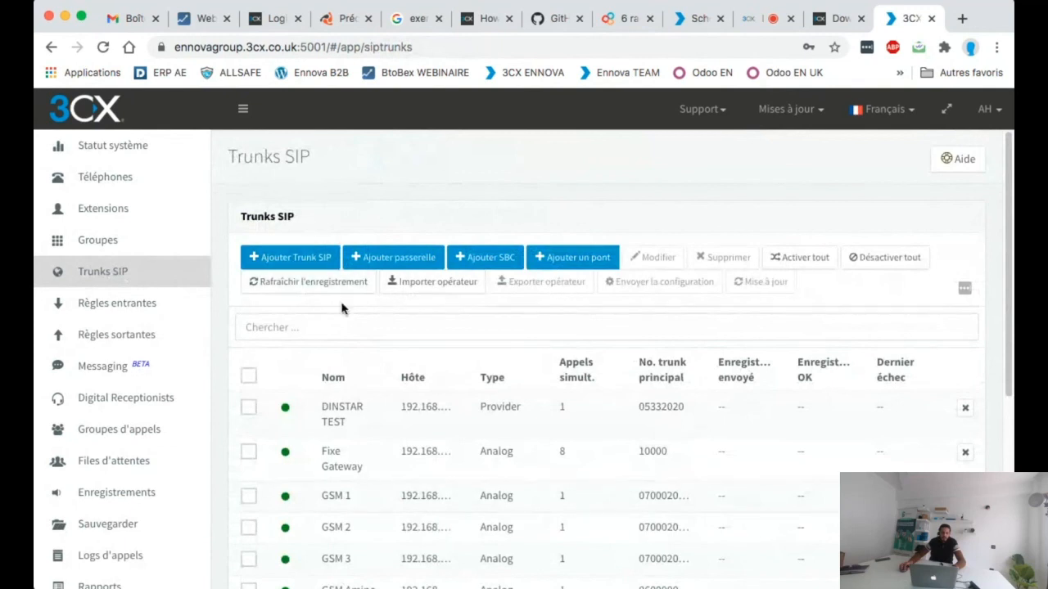
double_click(400, 422)
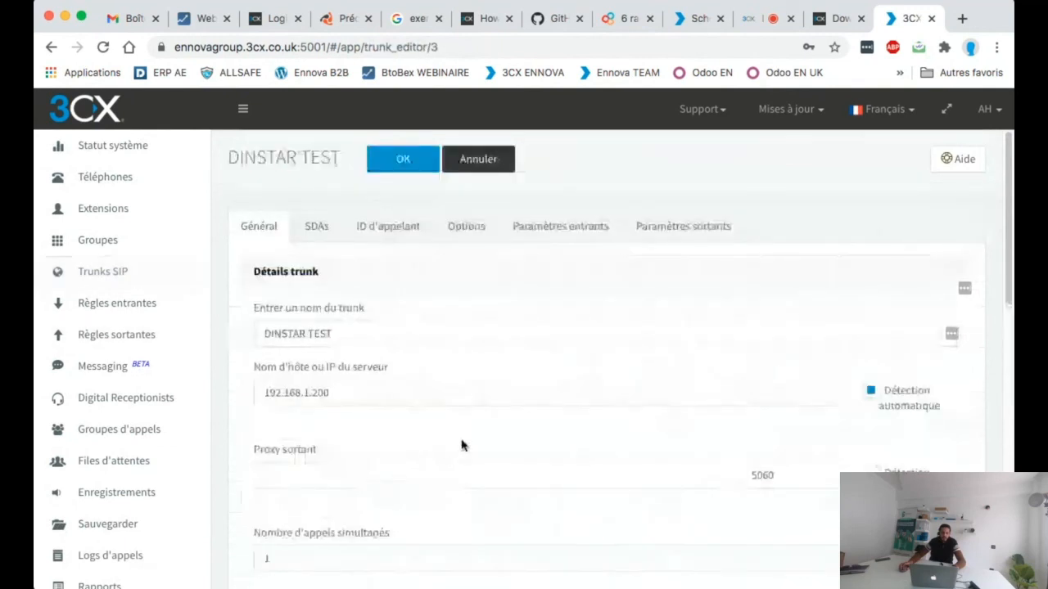
scroll(464, 442, down, 2)
scroll(139, 279, up, 2)
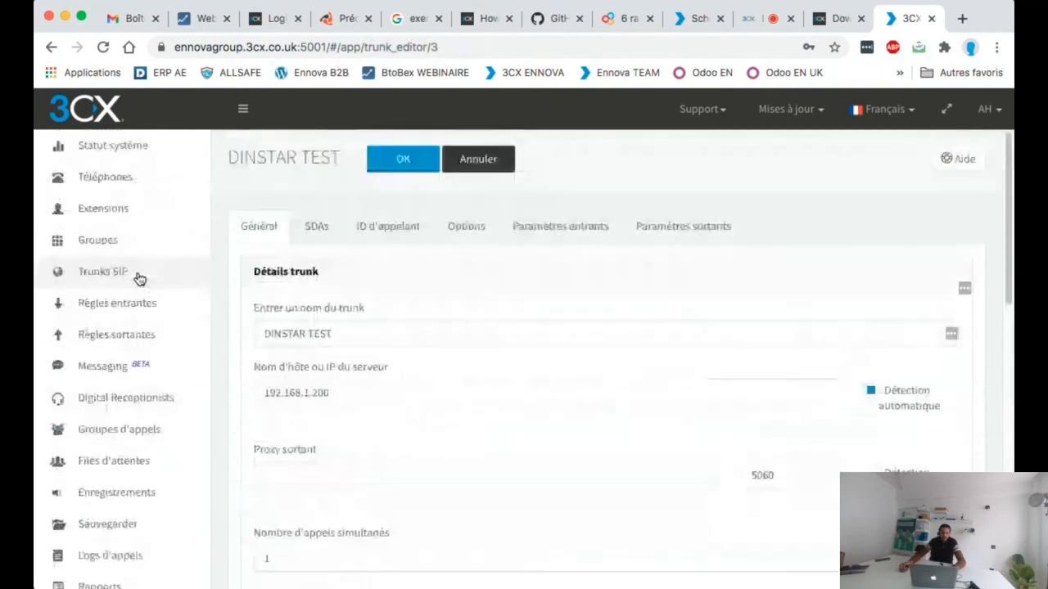
scroll(347, 329, down, 9)
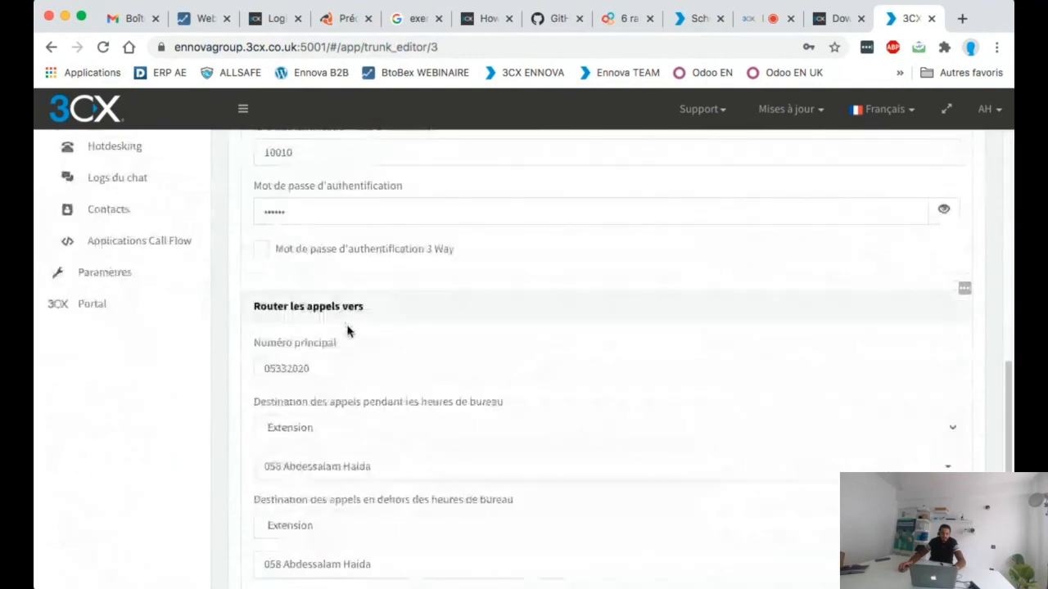
scroll(335, 344, down, 1)
Step: Try routing the trunk's office-hours calls to the Call Flow application outbounddialerdemo.Callflow, and leave the trunk without saving
drag(273, 262, 360, 259)
click(359, 259)
scroll(363, 311, down, 1)
click(354, 325)
scroll(367, 407, up, 2)
scroll(369, 437, down, 5)
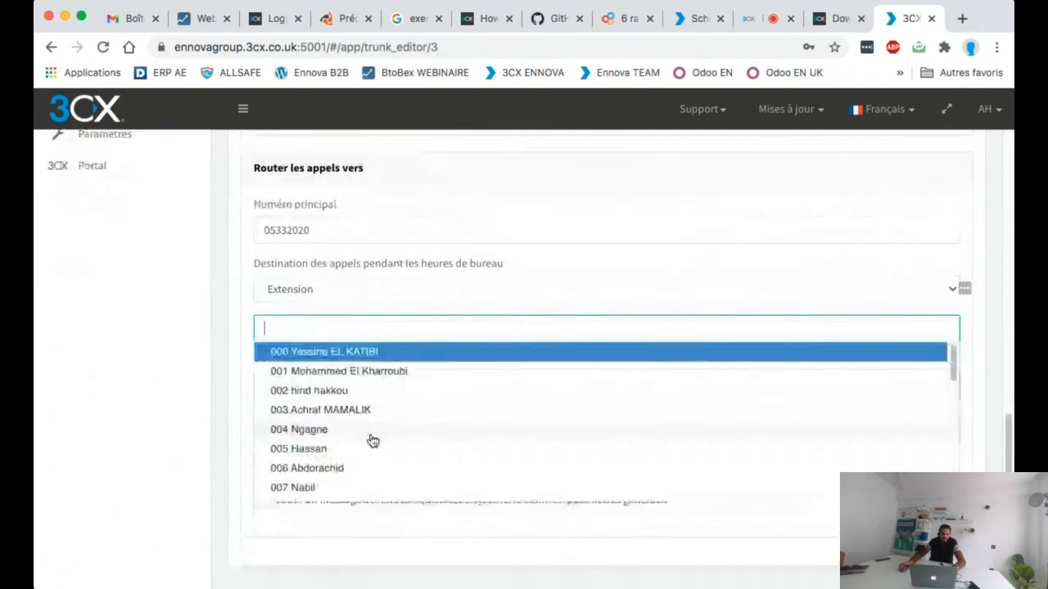
click(332, 288)
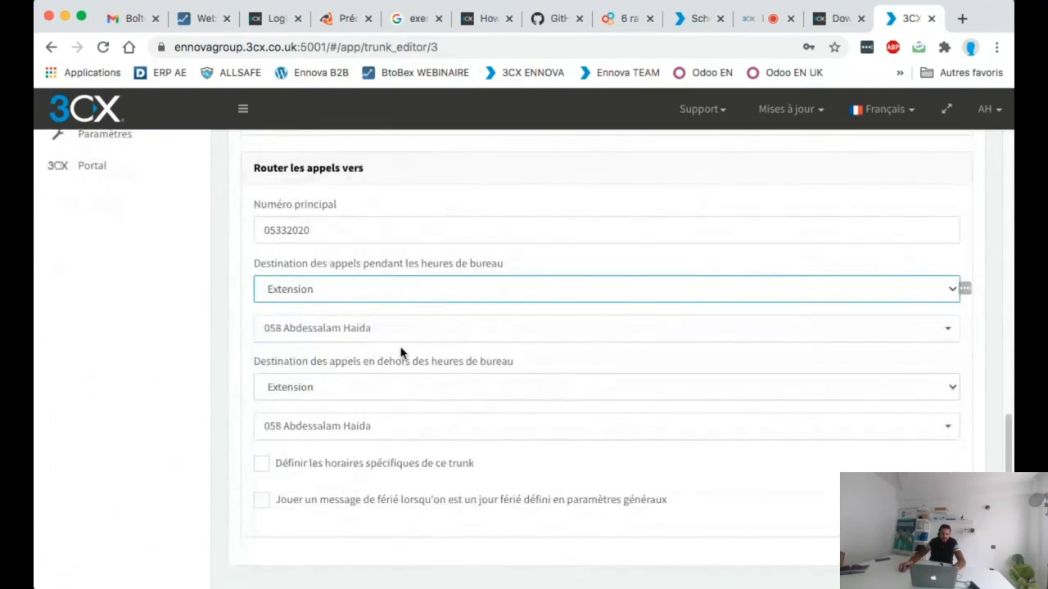
click(425, 401)
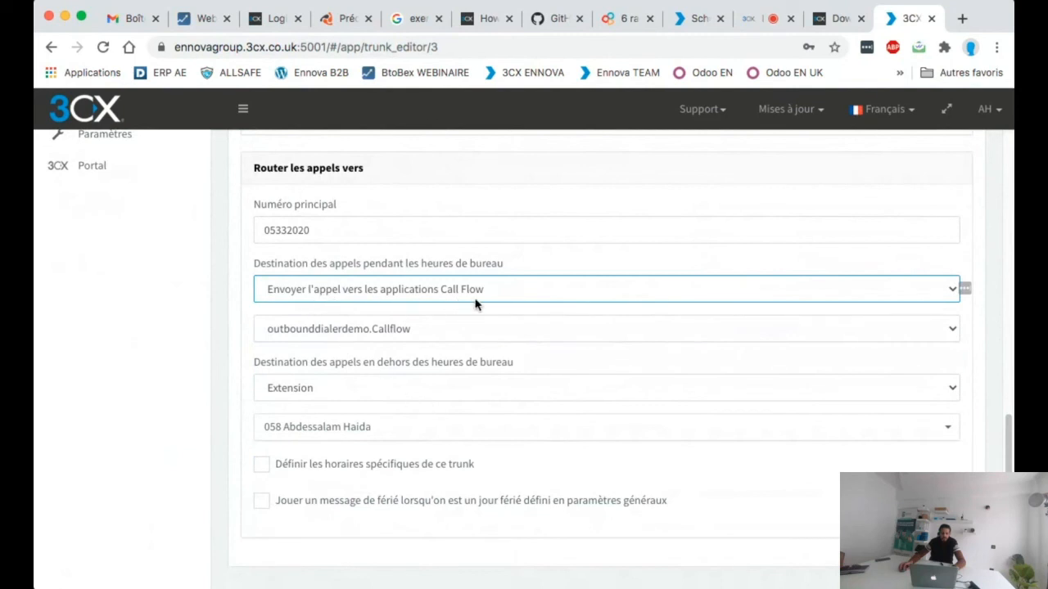
click(370, 330)
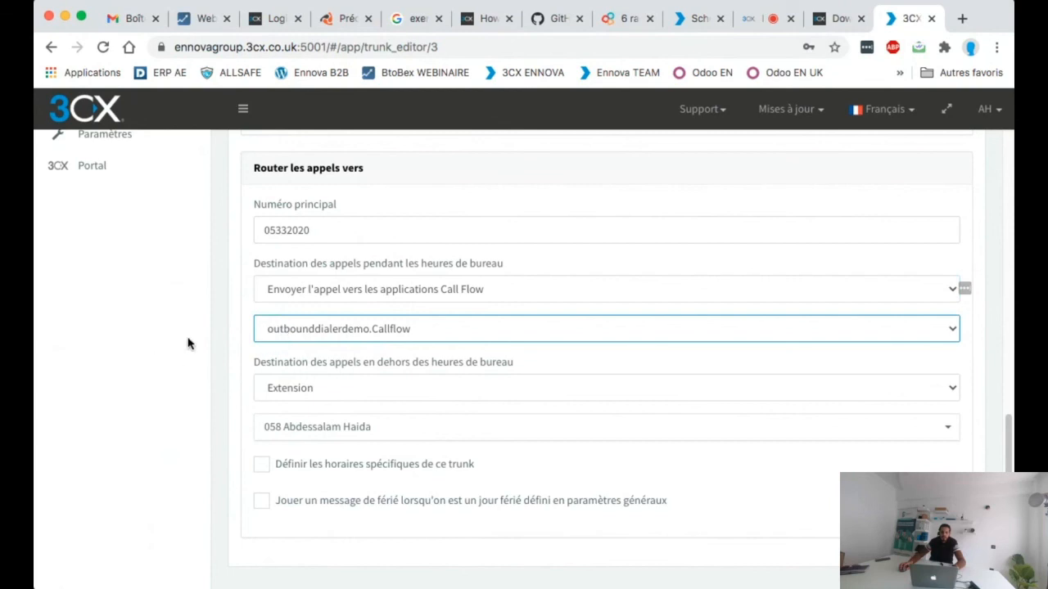
scroll(516, 245, up, 10)
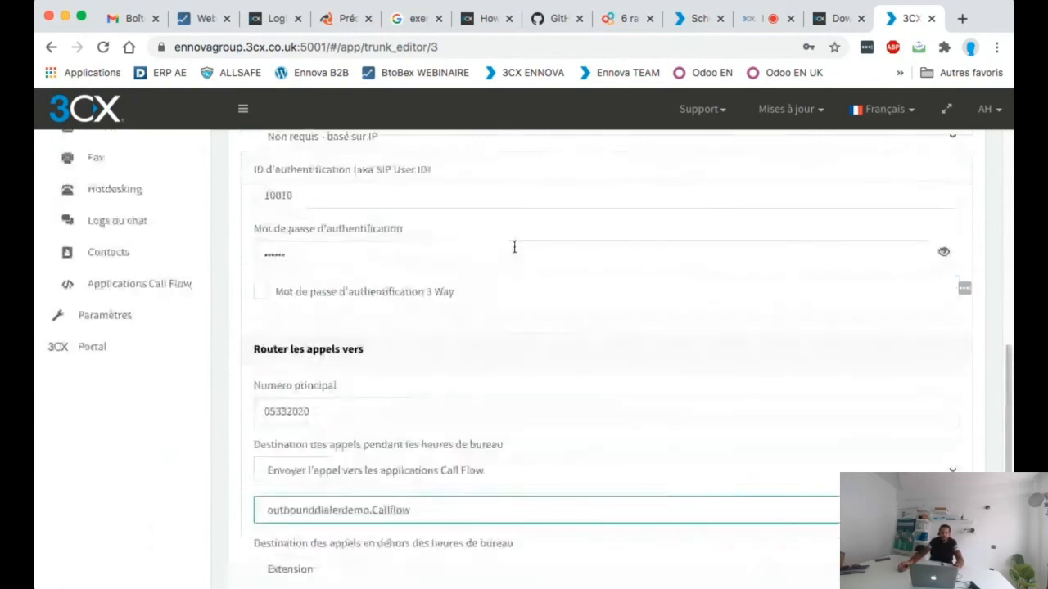
click(477, 159)
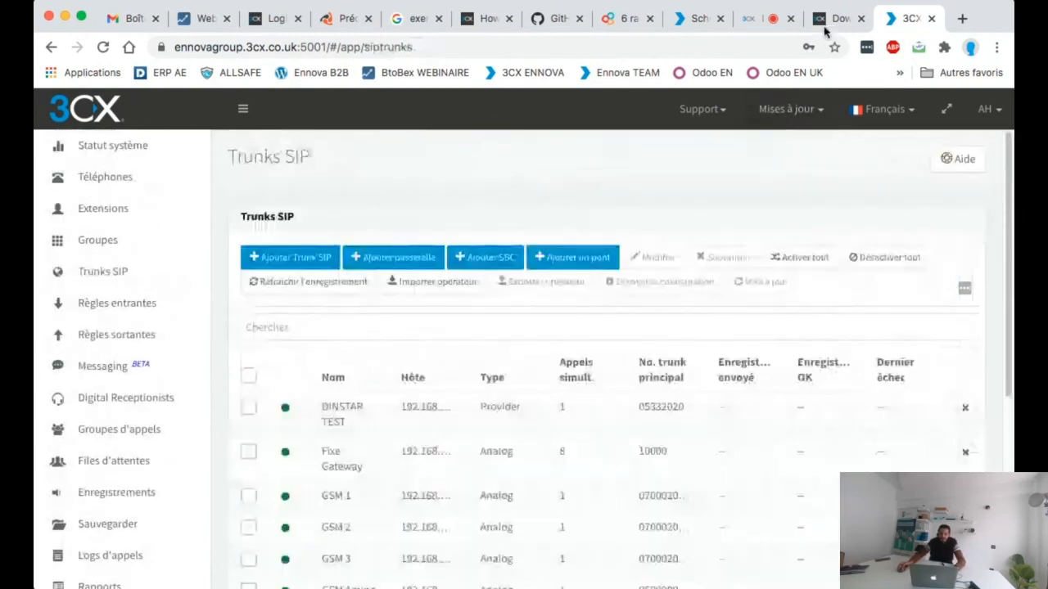
Step: Switch to the browser tab with the running 3CX web meeting
click(777, 18)
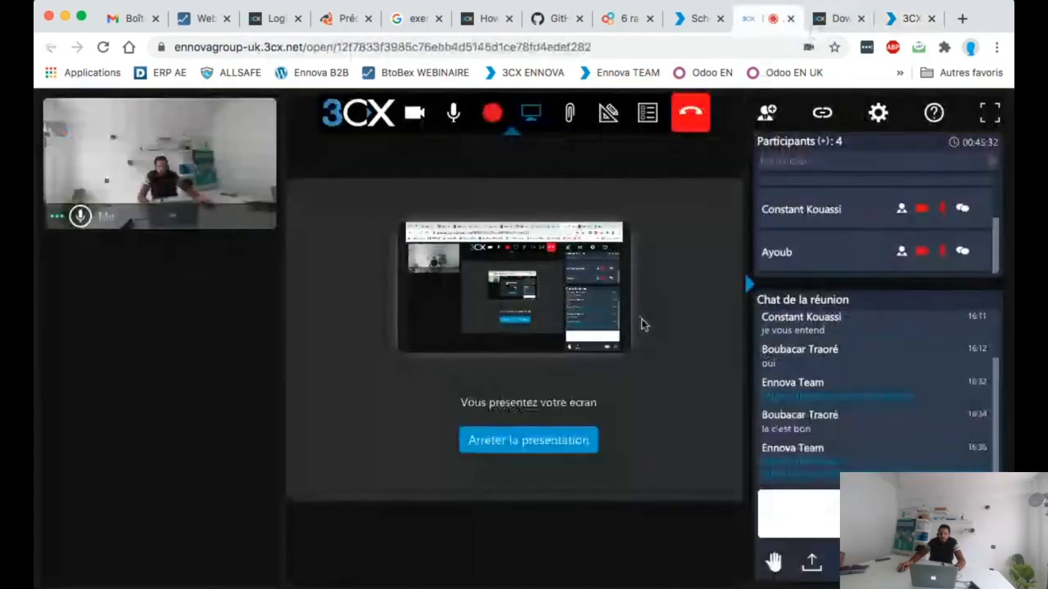